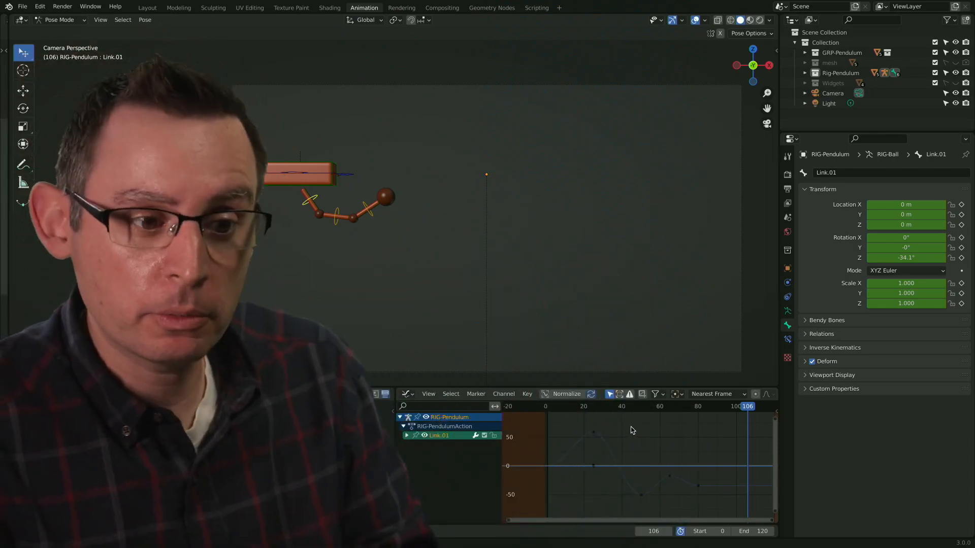
Step: Scrub and play the pendulum animation to examine its ending after frame 80
drag(746, 420, 696, 426)
key(space)
drag(547, 432, 547, 432)
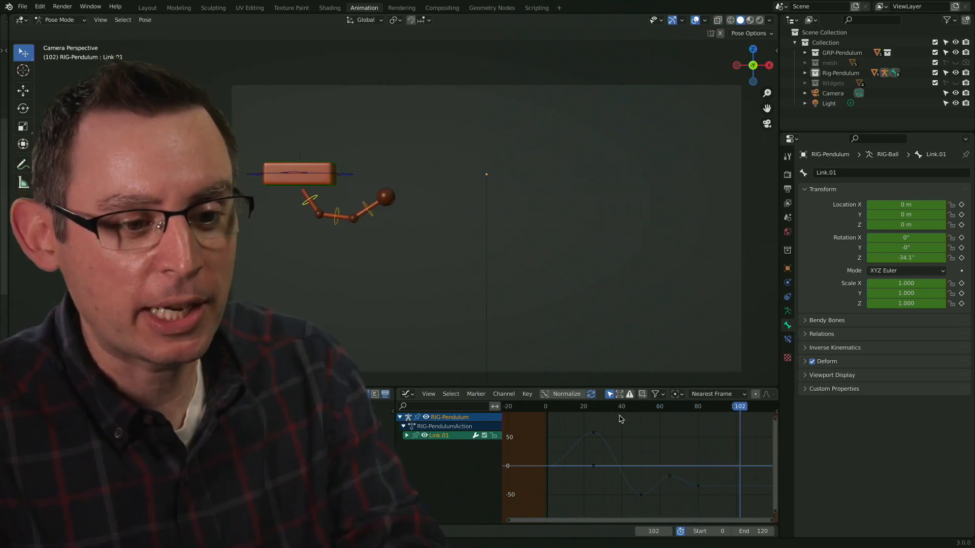
click(728, 413)
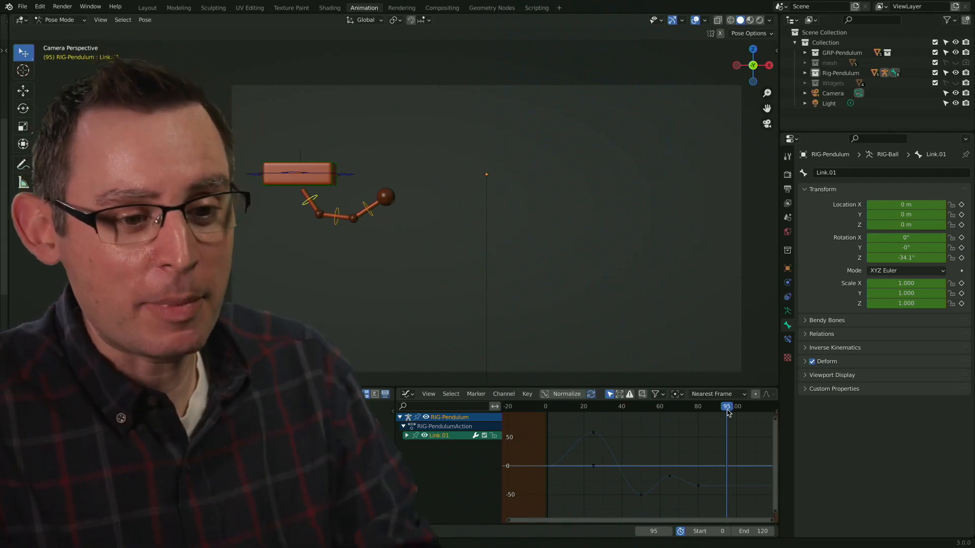
mouse_move(727, 413)
mouse_down()
mouse_move(555, 424)
mouse_move(724, 430)
mouse_up()
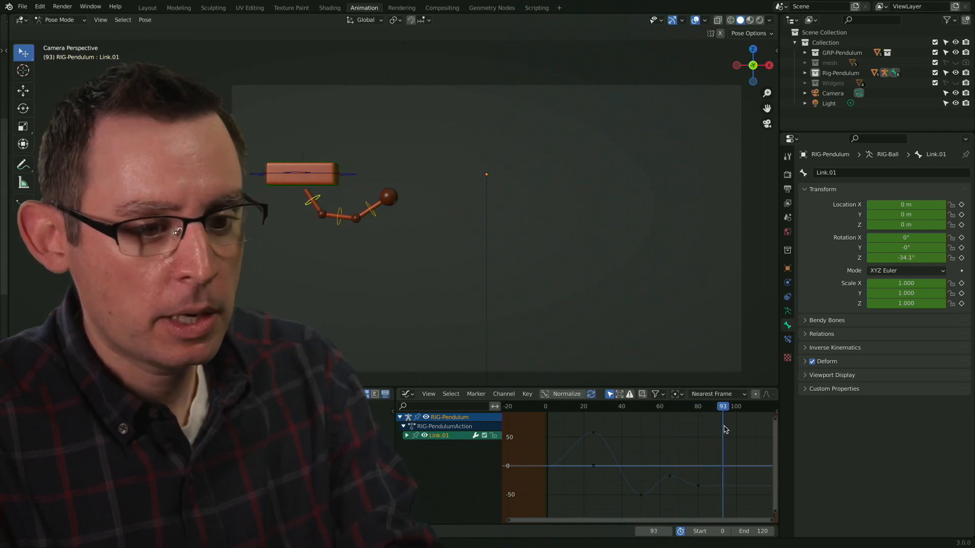
middle_drag(700, 441, 584, 449)
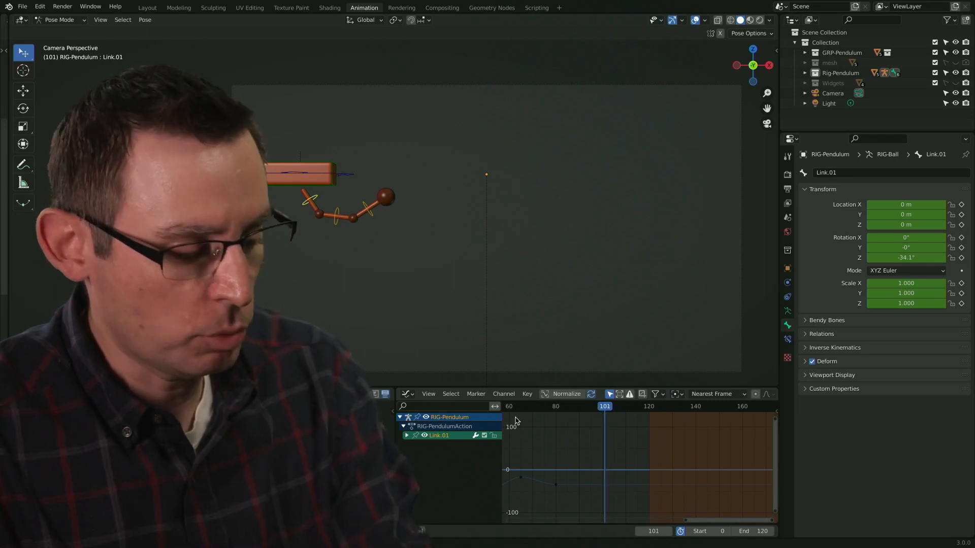
Step: Switch to the Dope Sheet and show the keyframe channels of all bones, not only the selected ones
key(ctrl+Tab)
click(692, 476)
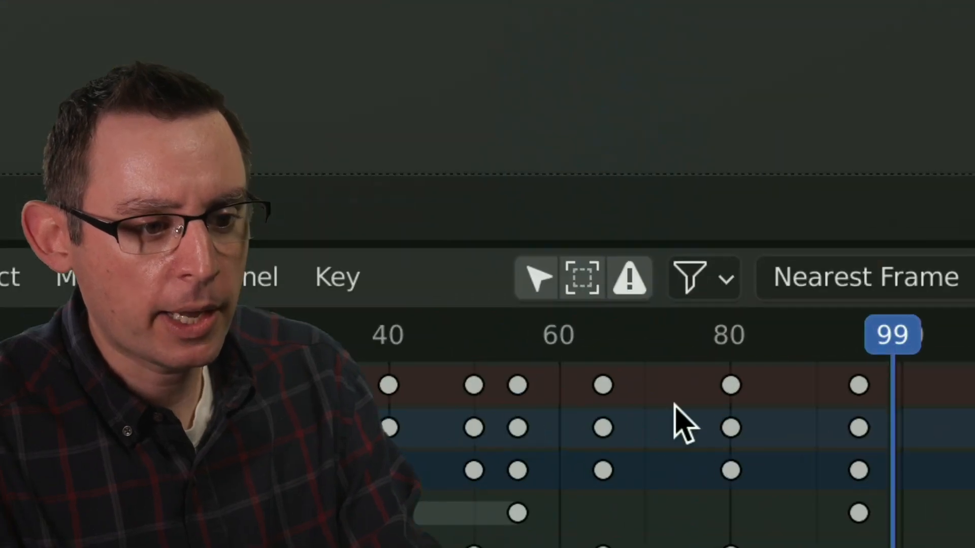
click(539, 287)
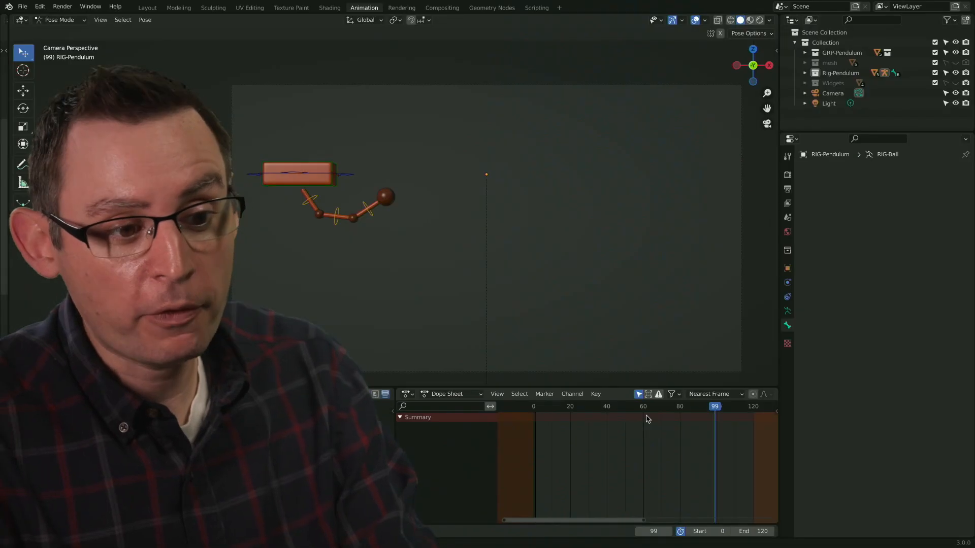
click(639, 393)
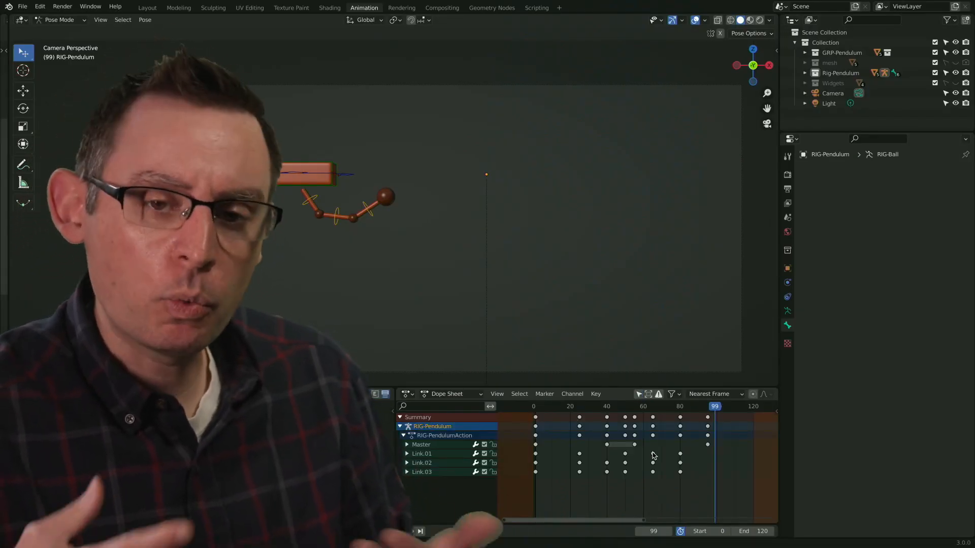
Step: Go to frame 95 and compare the keyframes of the Master, Link.01, Link.02 and Link.03 channels there
click(698, 409)
drag(699, 413, 707, 416)
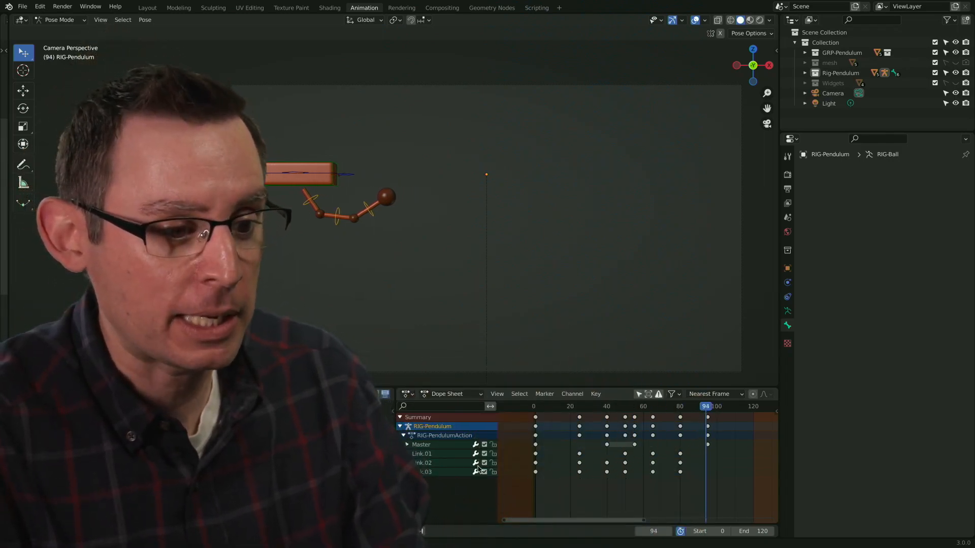
click(461, 444)
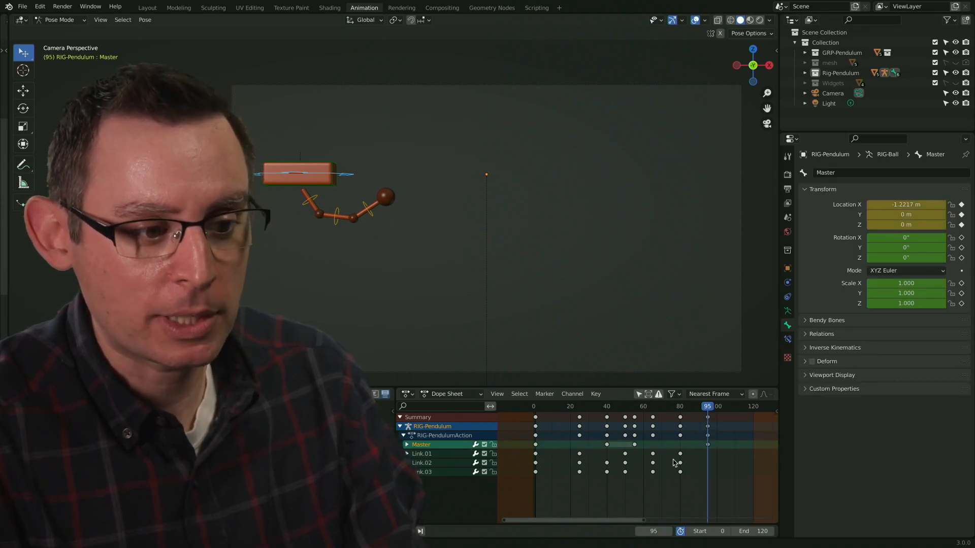
click(456, 454)
click(458, 463)
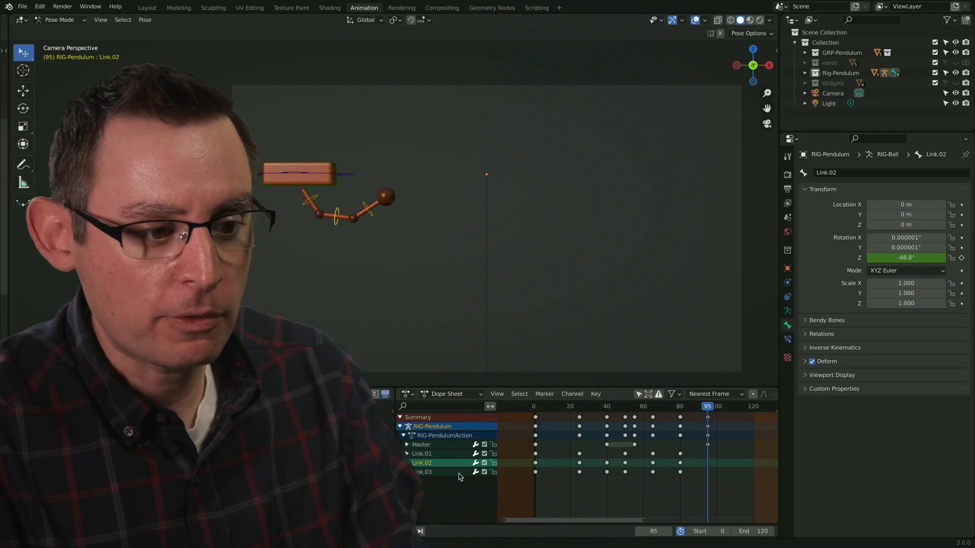
click(459, 473)
mouse_move(715, 409)
mouse_down()
mouse_move(680, 414)
mouse_move(710, 423)
mouse_up()
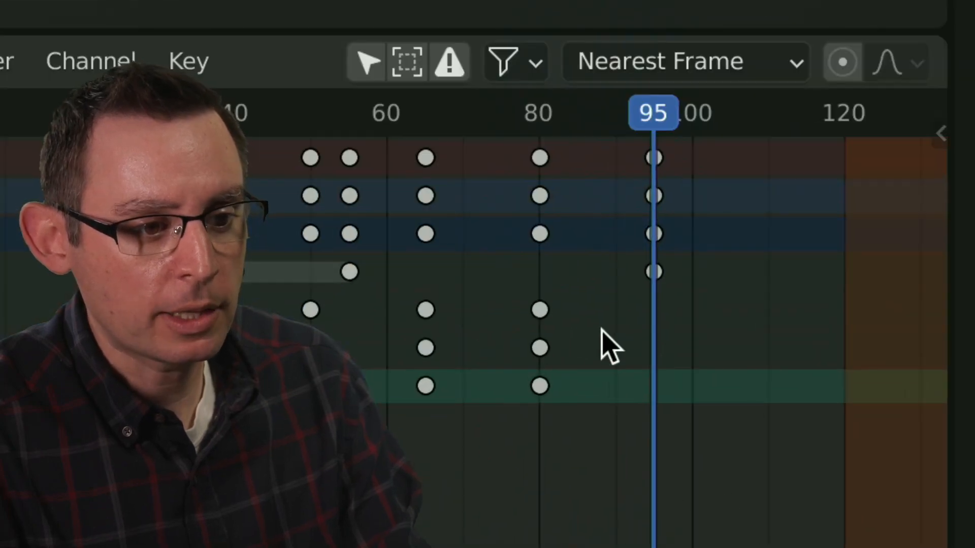
Step: Duplicate the frame 80 keyframes of Link.01, Link.02 and Link.03 to frame 95, and play back the result
drag(564, 301, 529, 443)
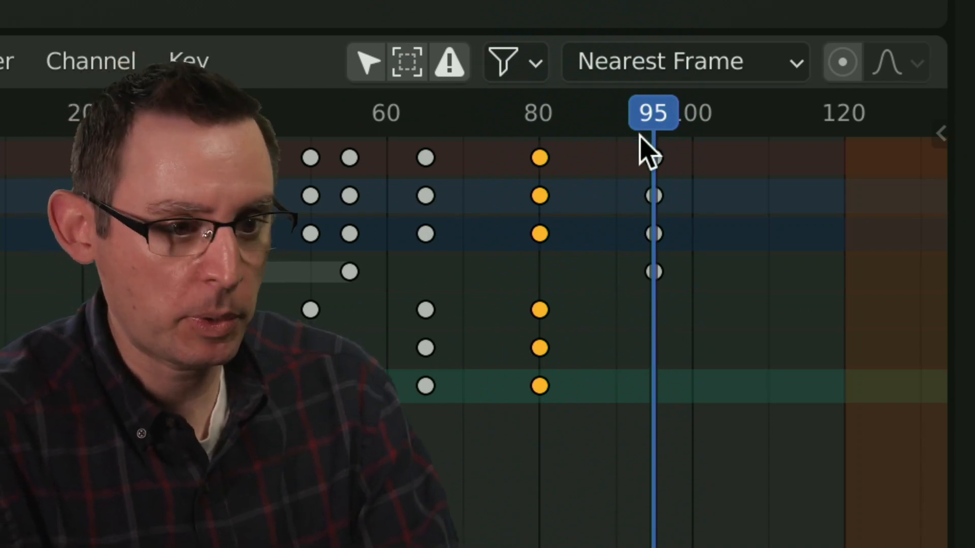
click(572, 322)
drag(577, 292, 531, 412)
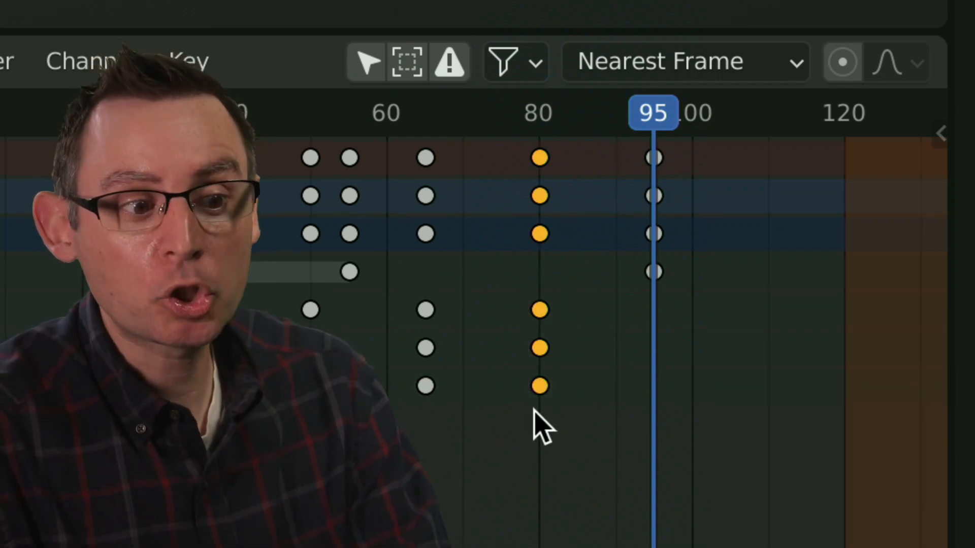
key(shift+d)
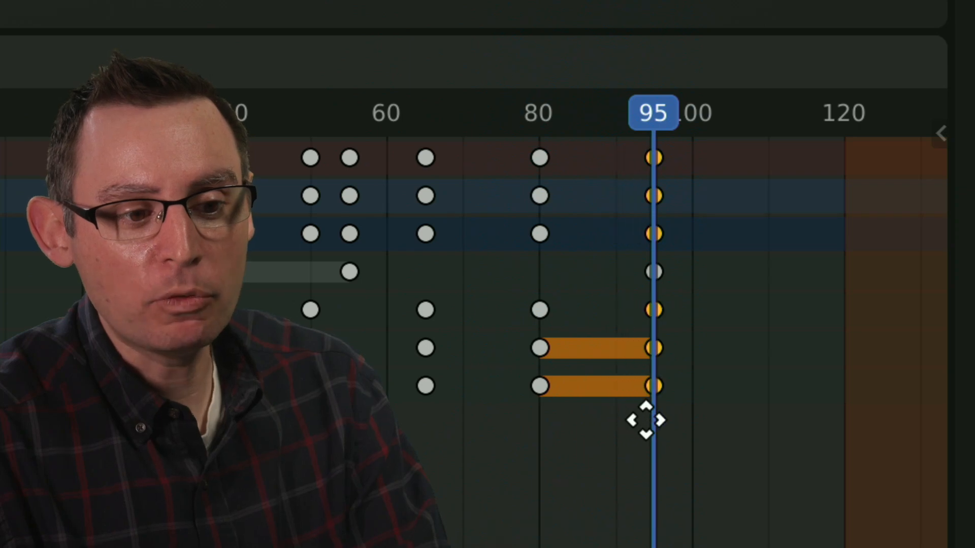
click(646, 431)
click(589, 478)
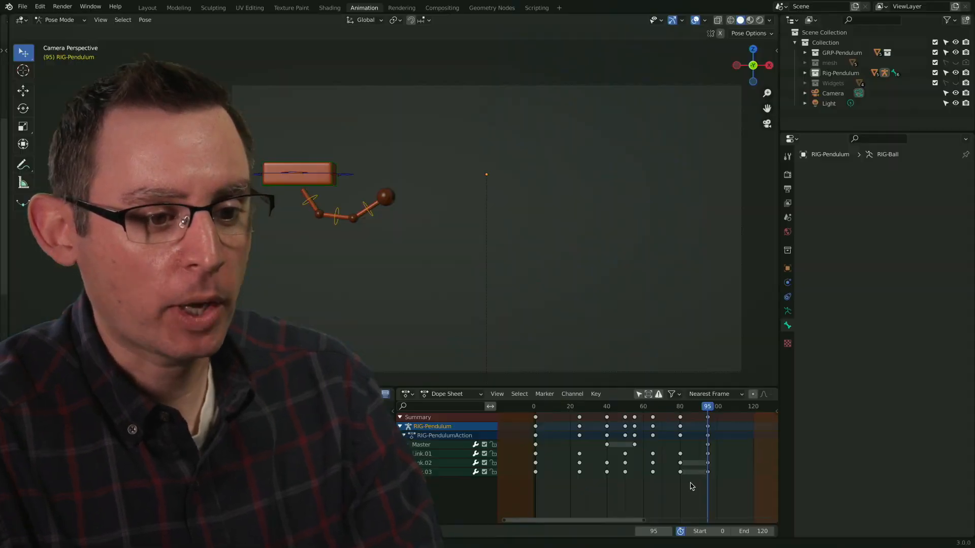
drag(703, 409, 651, 403)
key(space)
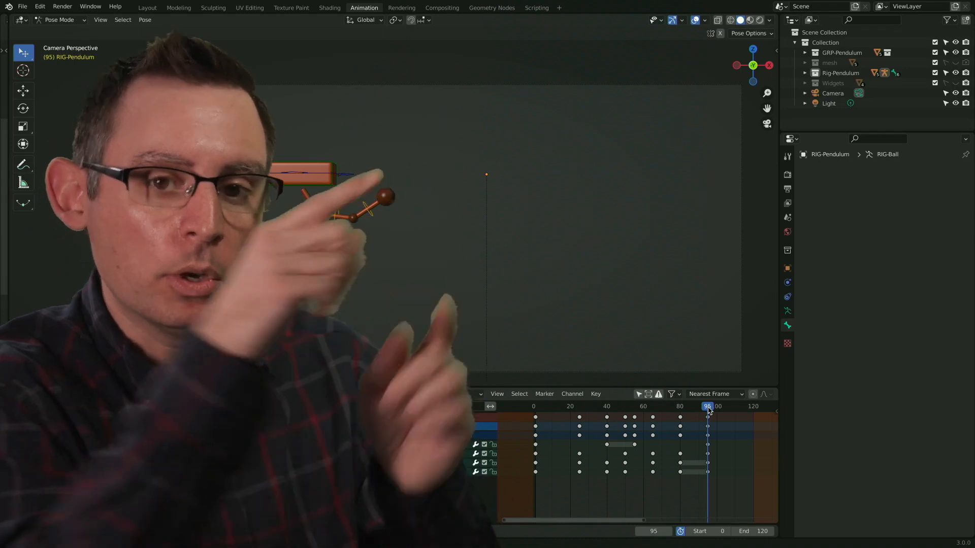
Step: At frame 110, key the Z rotation of Link.01 at about 46°, Link.02 at 40° and Link.03 at 50.8°
mouse_move(711, 412)
mouse_down()
mouse_move(724, 419)
mouse_move(708, 422)
mouse_up()
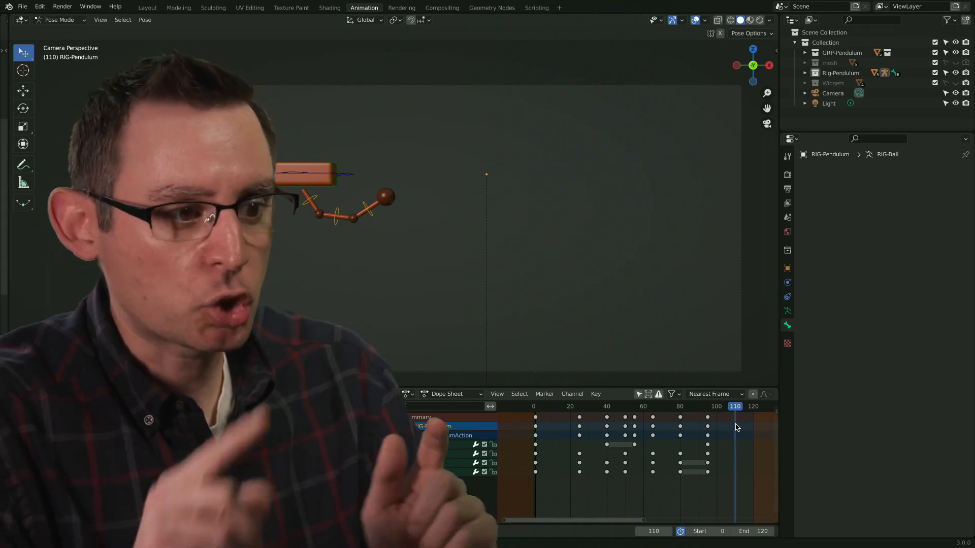
click(312, 199)
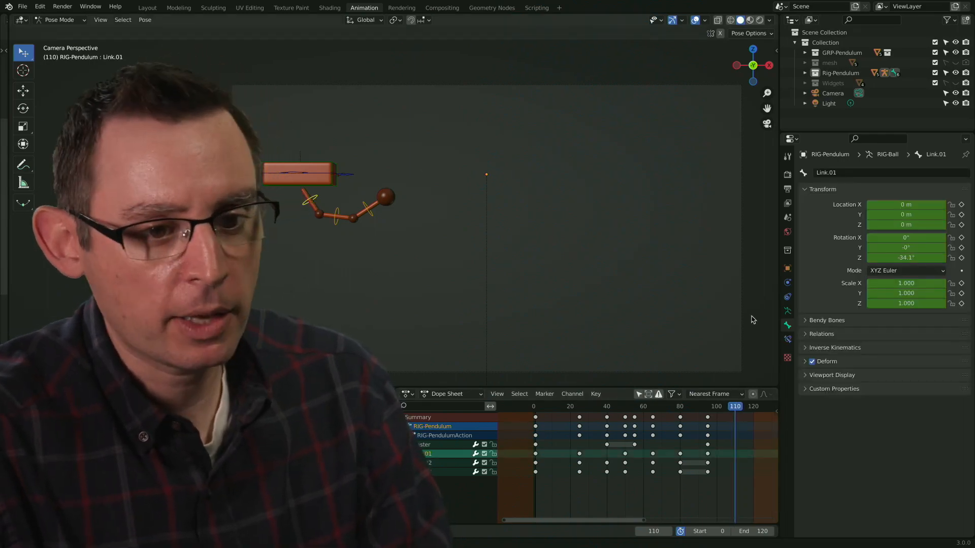
drag(896, 259, 922, 259)
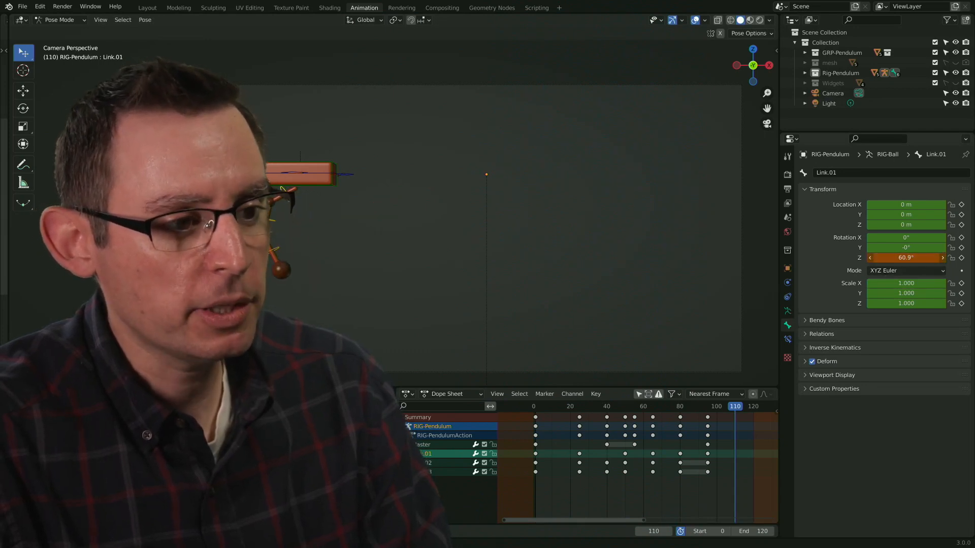
click(274, 225)
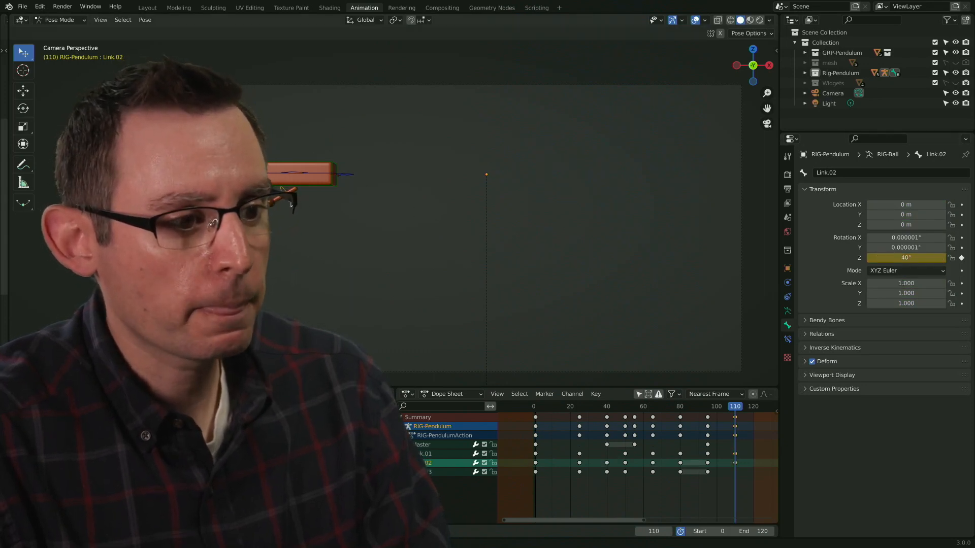
click(292, 204)
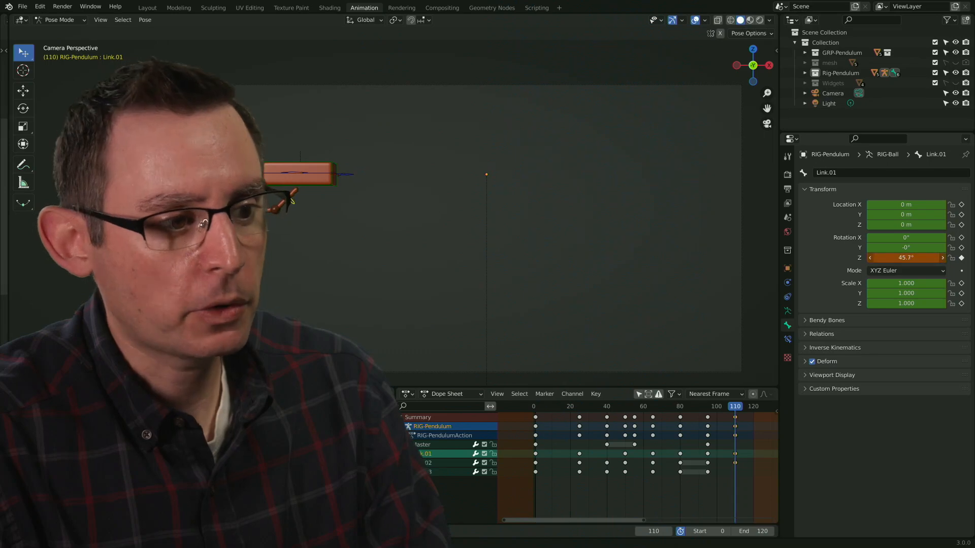
click(257, 238)
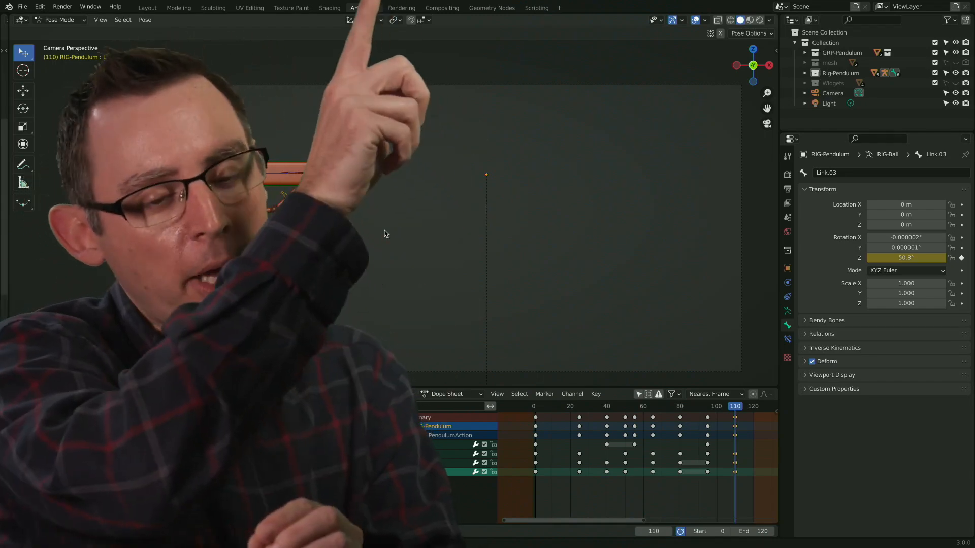
Step: At frame 120, key the Z rotation of Link.01 at about -28°, Link.02 at -15° and Link.03 at -36.4°
middle_drag(711, 474, 673, 474)
scroll(591, 475, up, 12)
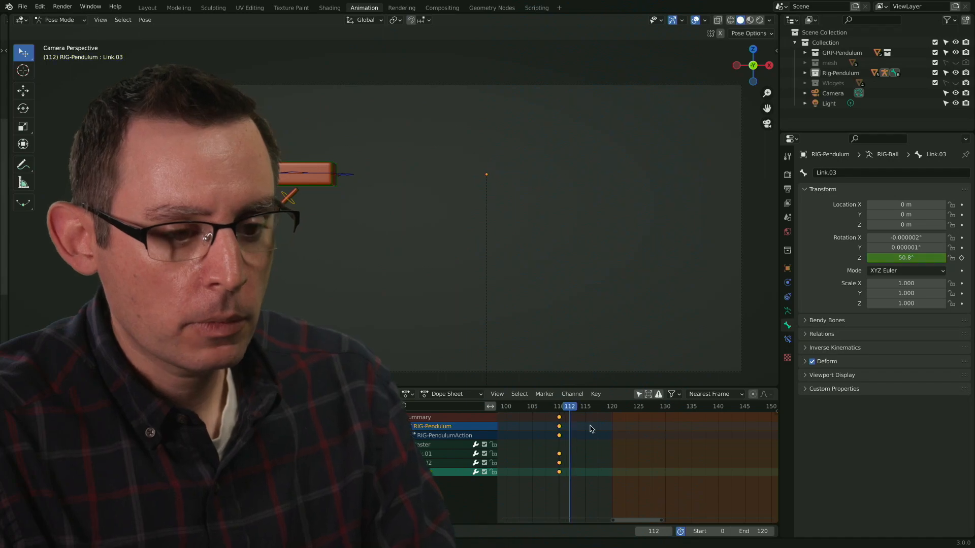
click(294, 206)
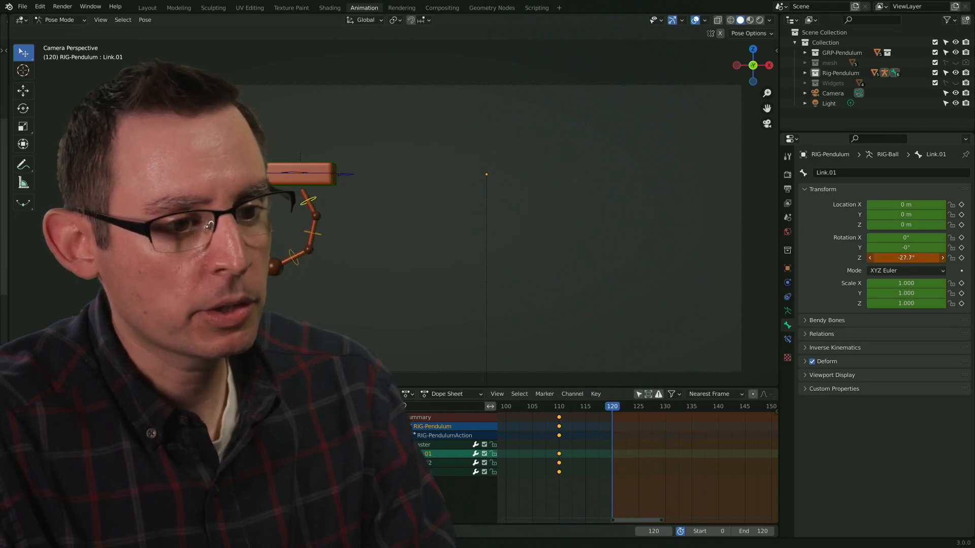
click(320, 234)
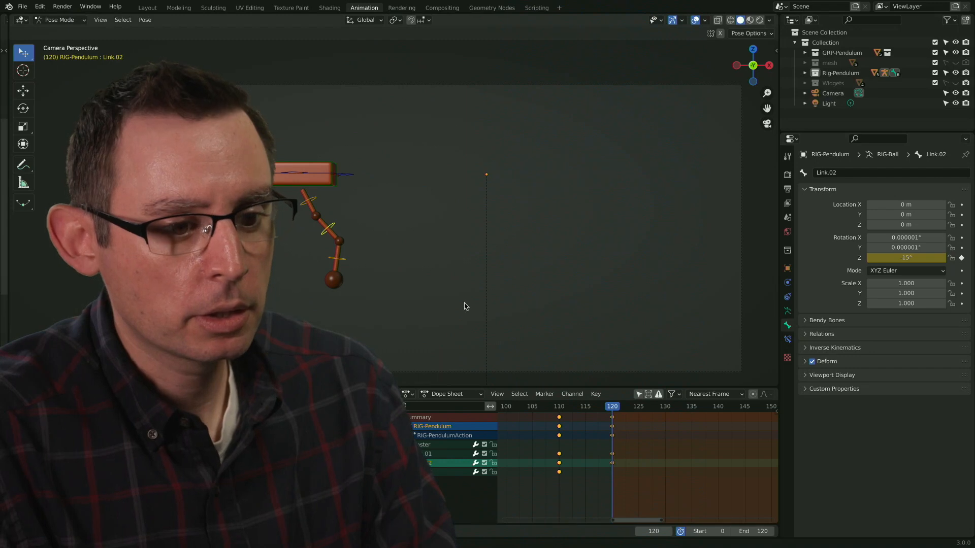
click(345, 261)
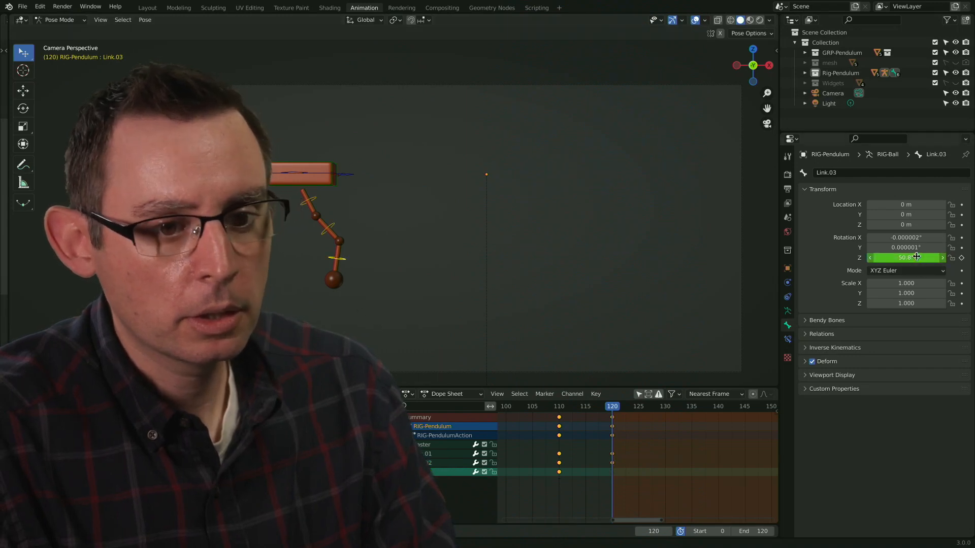
drag(916, 257, 885, 257)
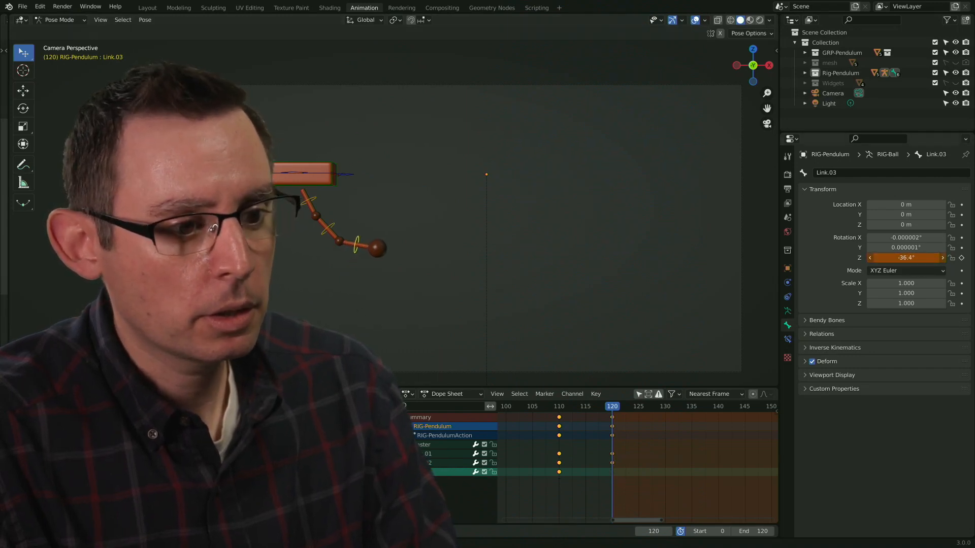
Step: Clear the timeline's preview range
click(495, 395)
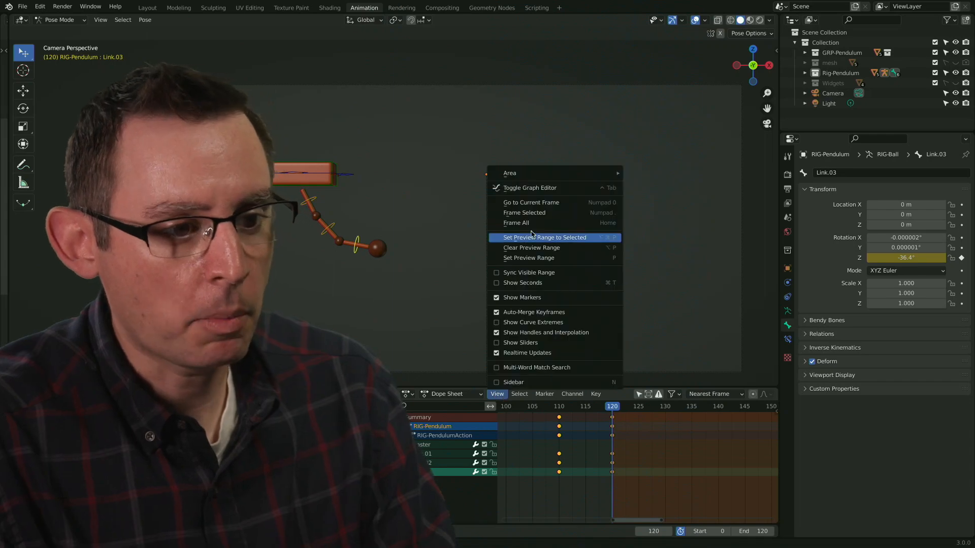
click(538, 250)
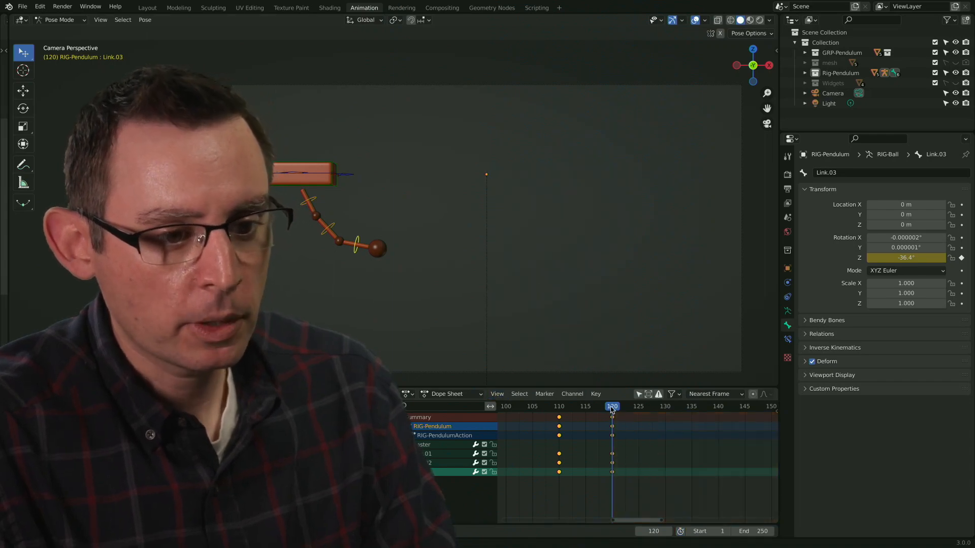
drag(612, 410, 614, 435)
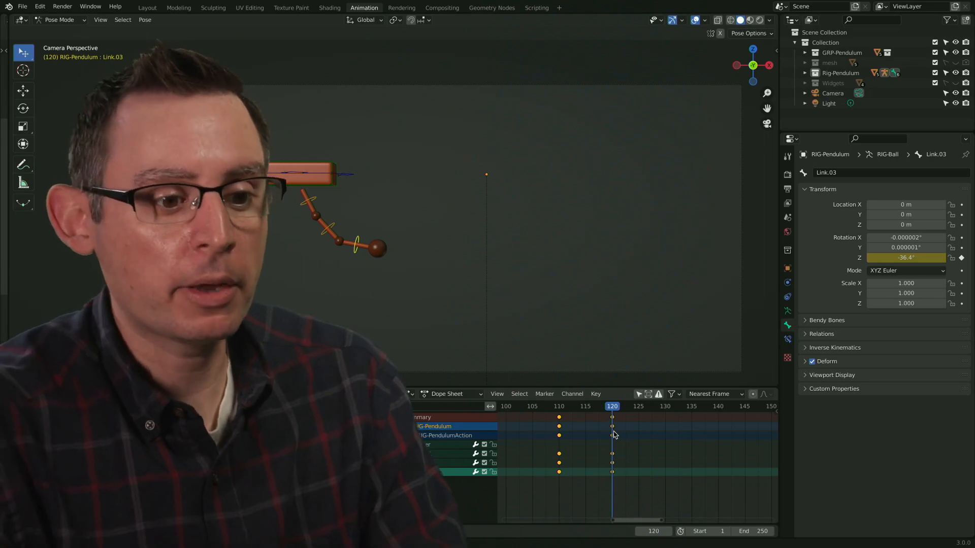
Step: At frame 130, key an opposite swing on the Z rotations of Link.01, Link.02 and Link.03, with Link.03 at 16°
mouse_move(613, 409)
mouse_down()
mouse_move(562, 416)
mouse_move(613, 422)
mouse_up()
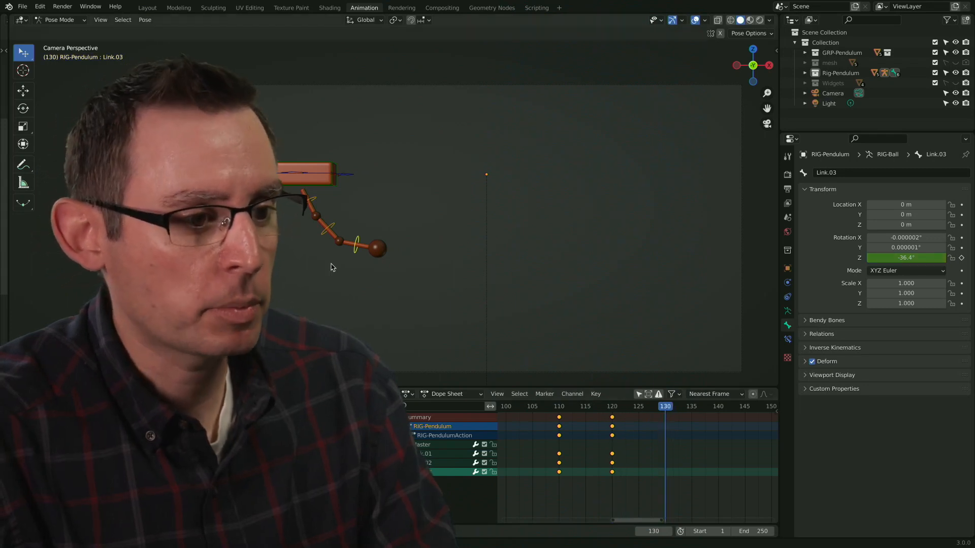
click(363, 242)
drag(906, 258, 926, 258)
key(i)
click(286, 240)
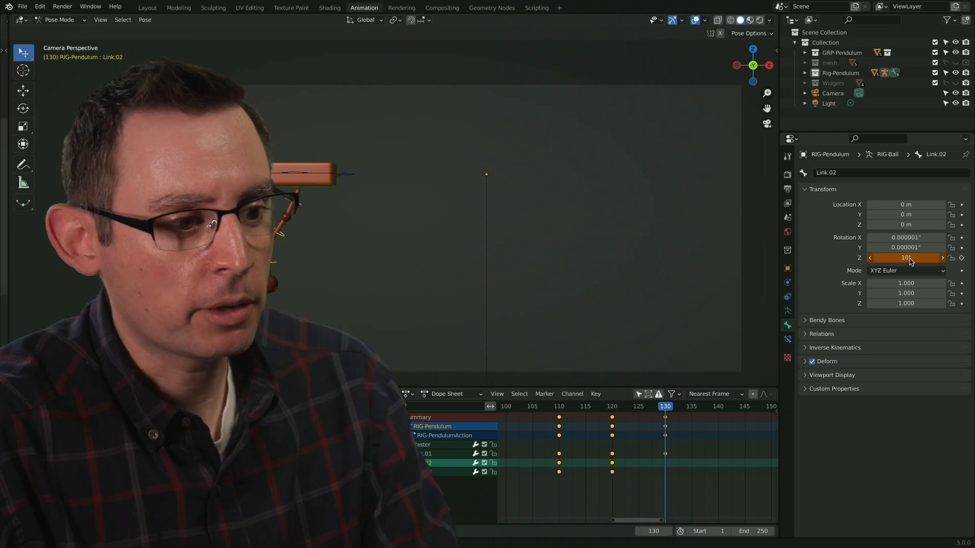
click(277, 266)
drag(905, 258, 908, 258)
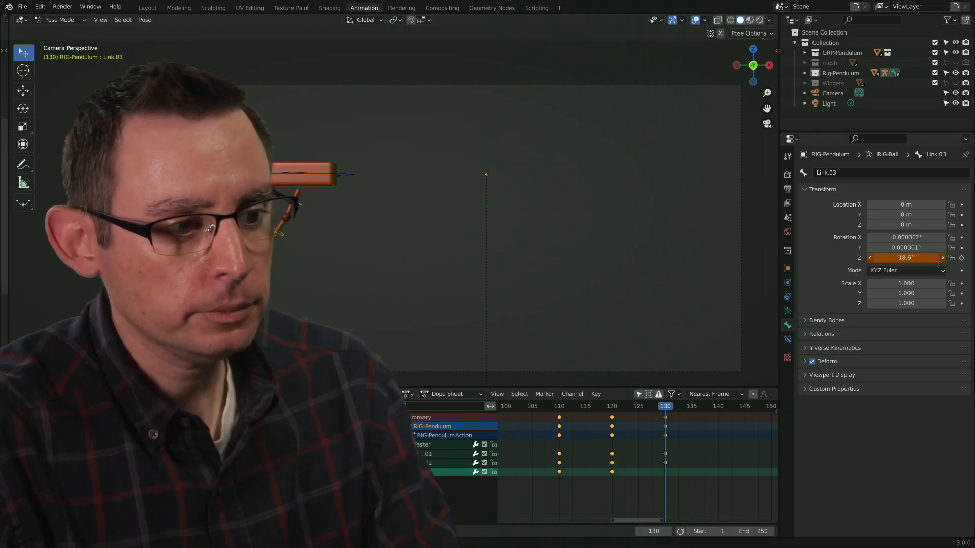
Step: At frame 150, key a smaller opposite swing on the Z rotations of Link.01, Link.02 and Link.03, with Link.03 at -10.6°
drag(663, 407, 655, 431)
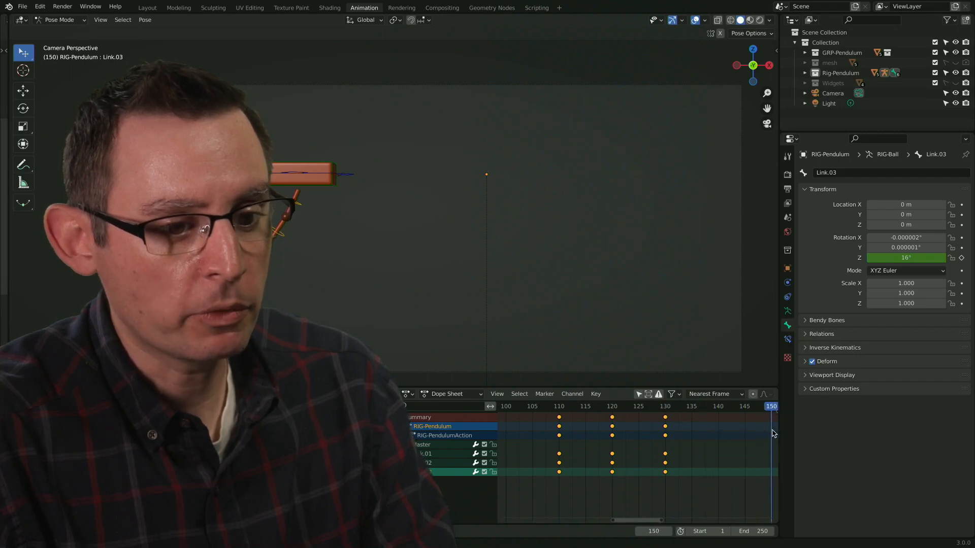
click(298, 205)
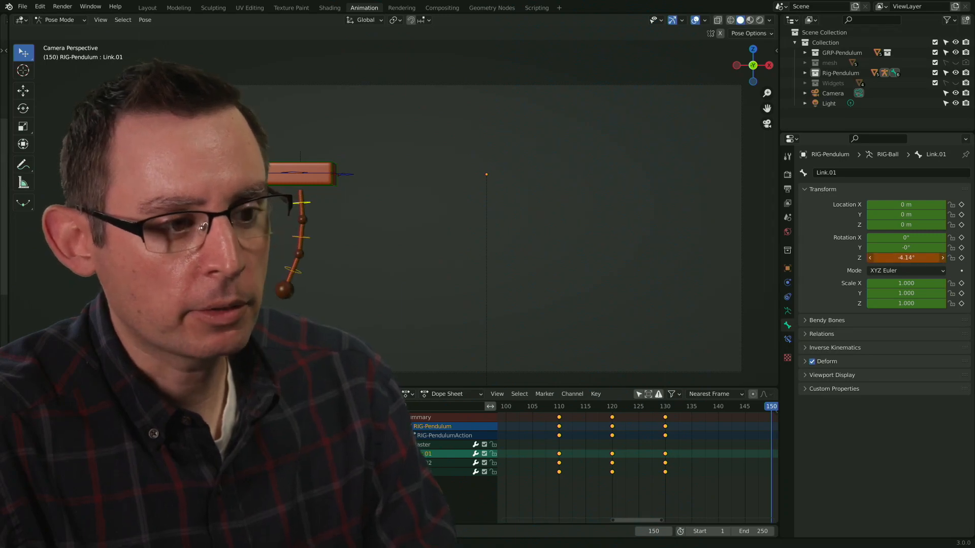
key(i)
click(309, 239)
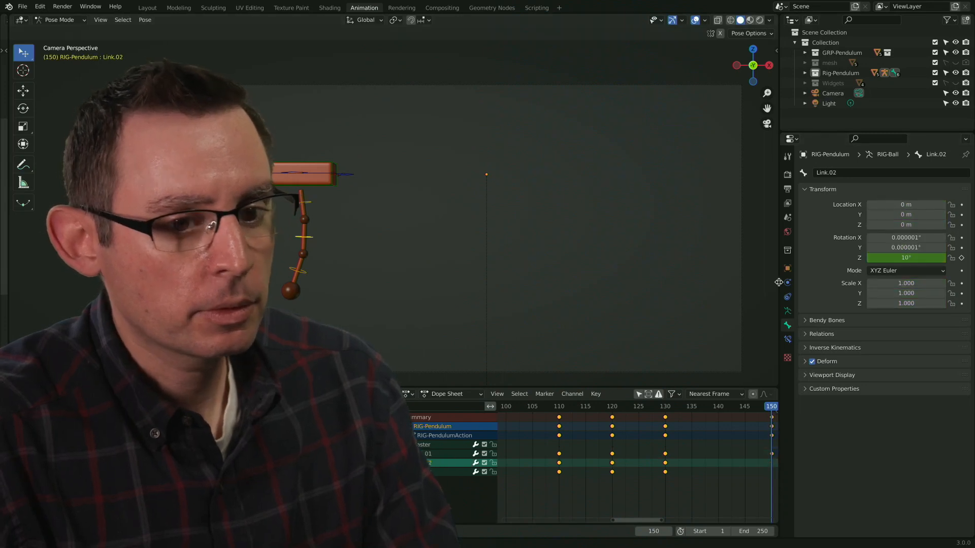
key(i)
click(313, 274)
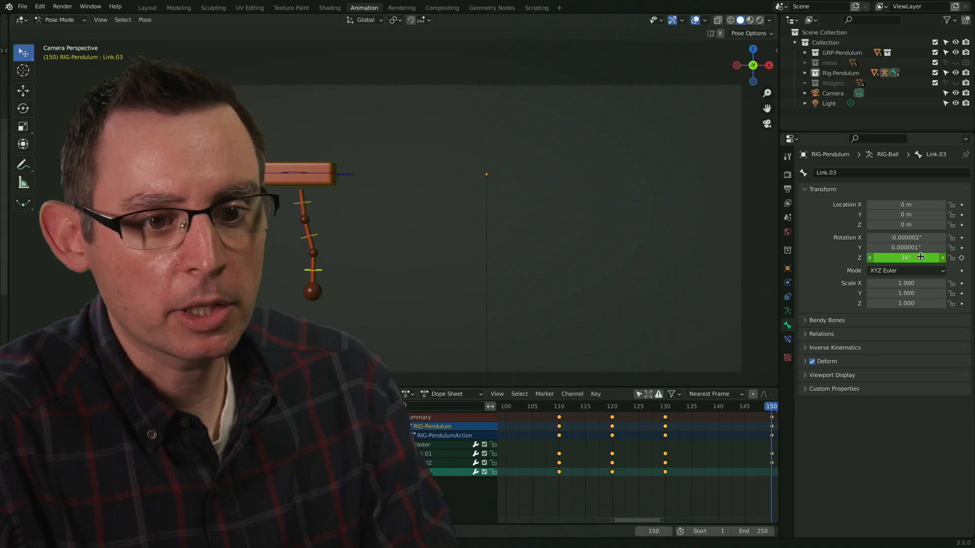
key(i)
Step: Play back the end of the swing, move the frame 150 keys to frame 140, and replay from frame 120
middle_drag(727, 453, 643, 450)
drag(566, 406, 516, 406)
key(space)
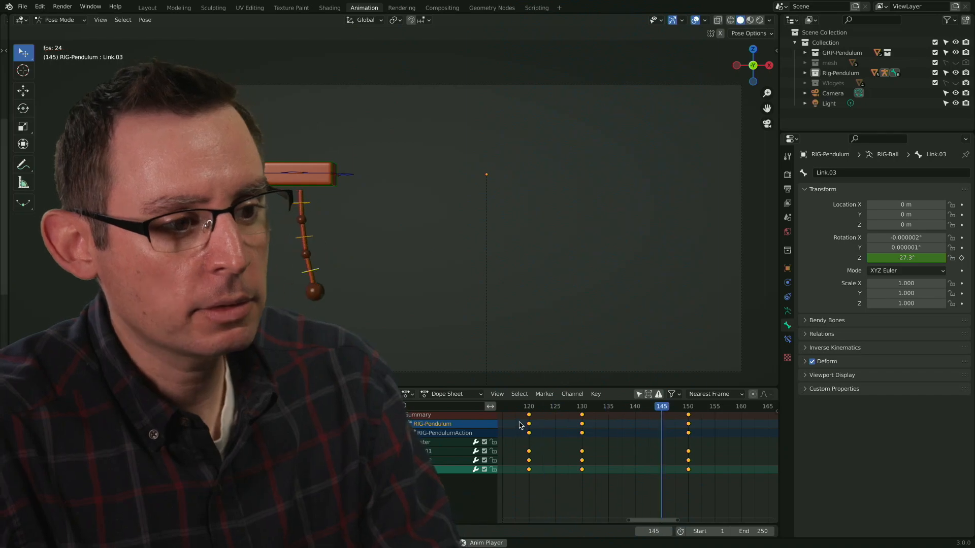
key(space)
drag(713, 489, 636, 425)
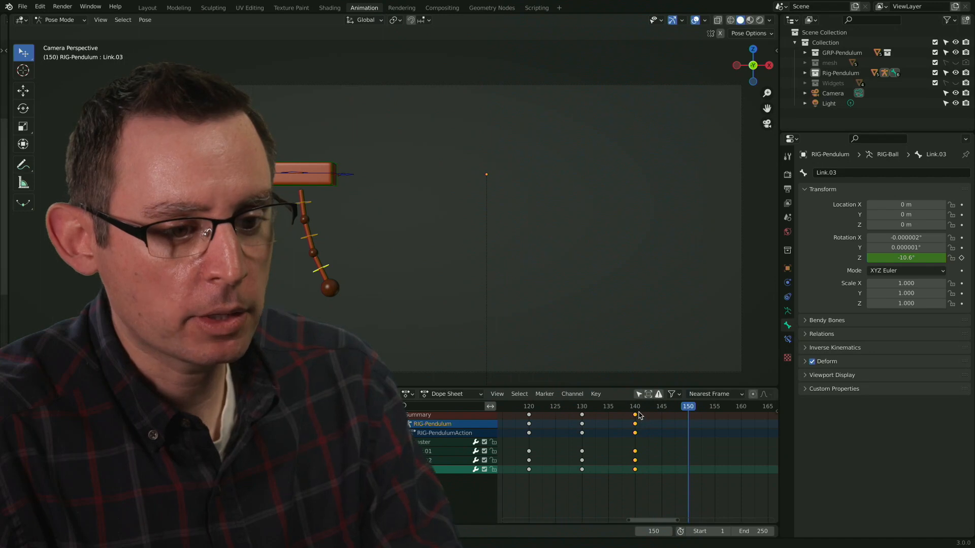
click(530, 406)
key(space)
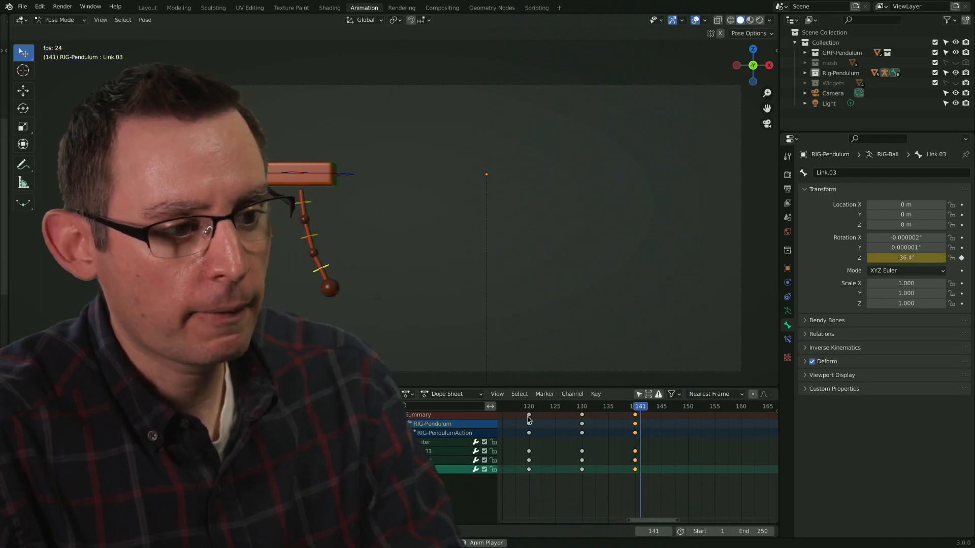
key(space)
Step: At frame 150, key the Z rotation of Link.01 at 0°
click(634, 409)
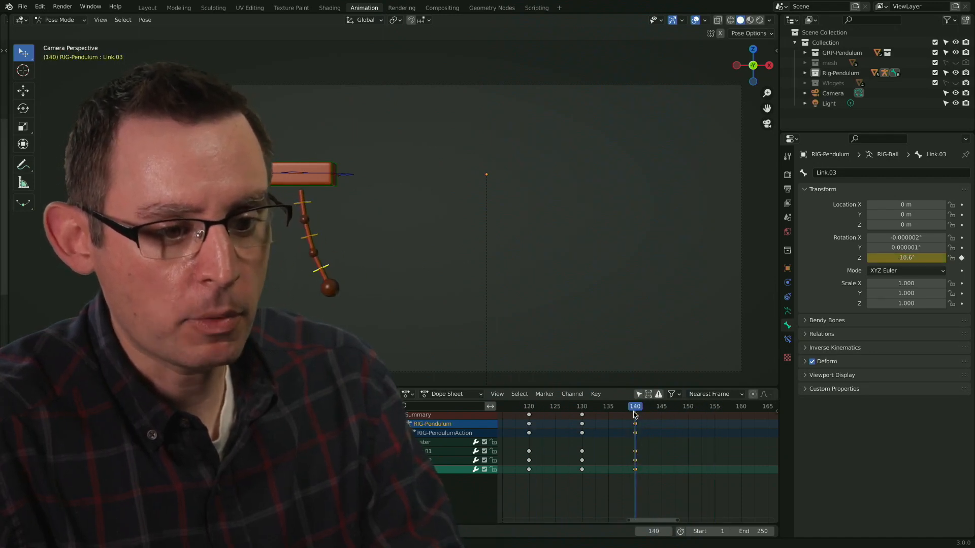
drag(740, 425, 688, 427)
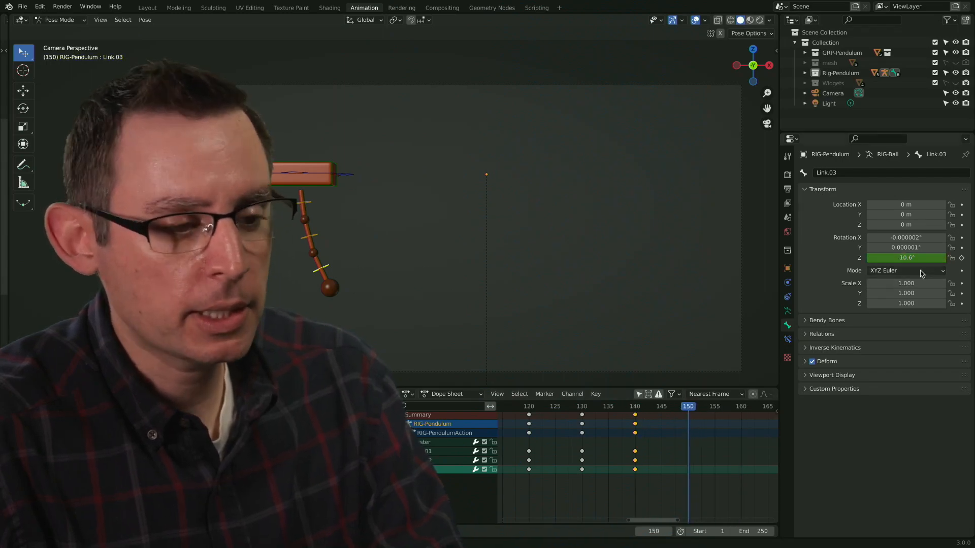
click(312, 204)
click(889, 257)
text(0)
key(Return)
key(i)
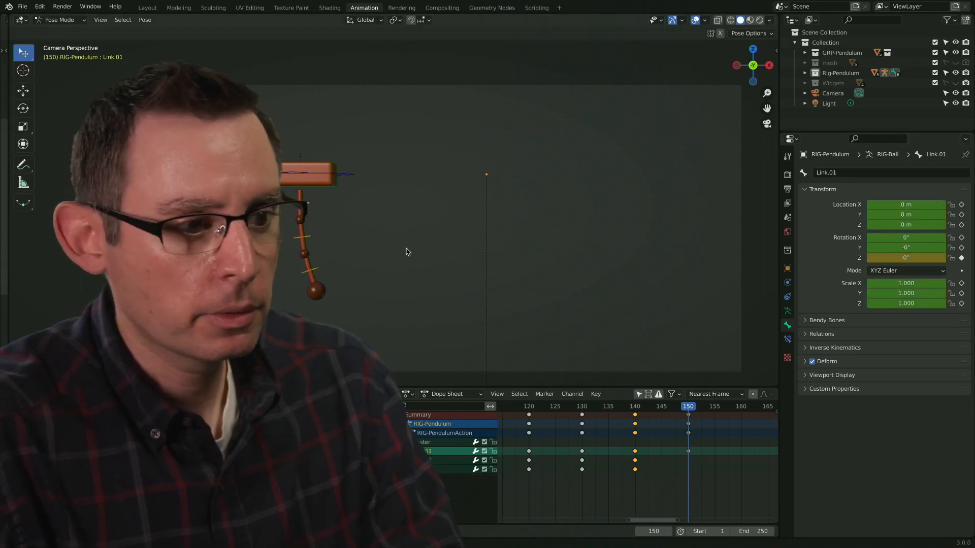
Step: At frame 150, key the Z rotations of Link.02 and Link.03 at 0°
click(305, 238)
key(Return)
key(i)
click(327, 276)
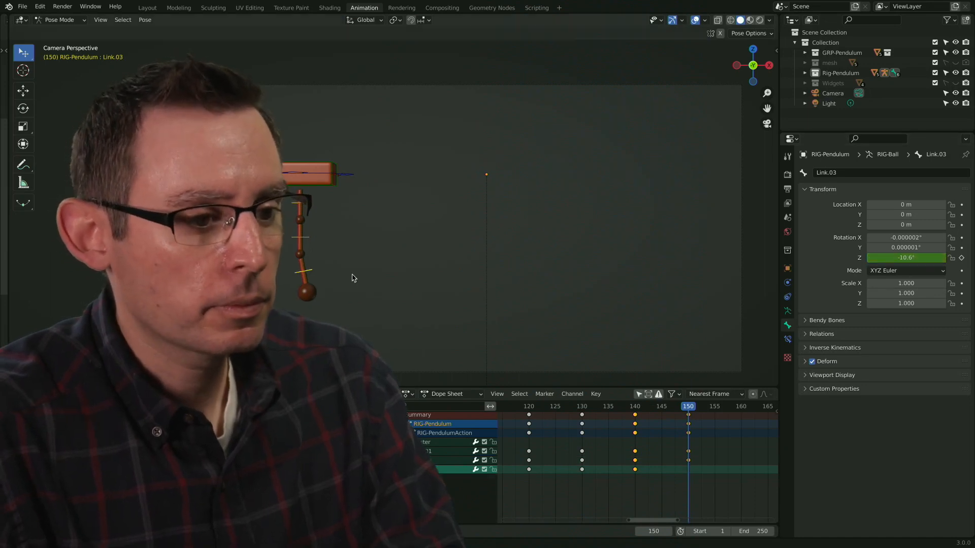
double_click(899, 257)
text(0)
key(Return)
key(i)
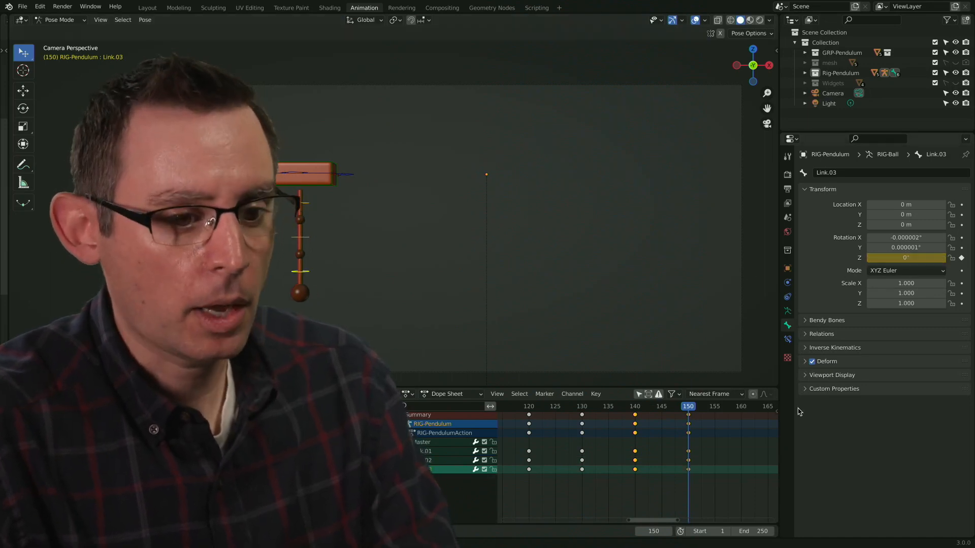
Step: Play back the full pendulum animation from its first frame to review the settling motion
click(668, 485)
drag(623, 523, 502, 522)
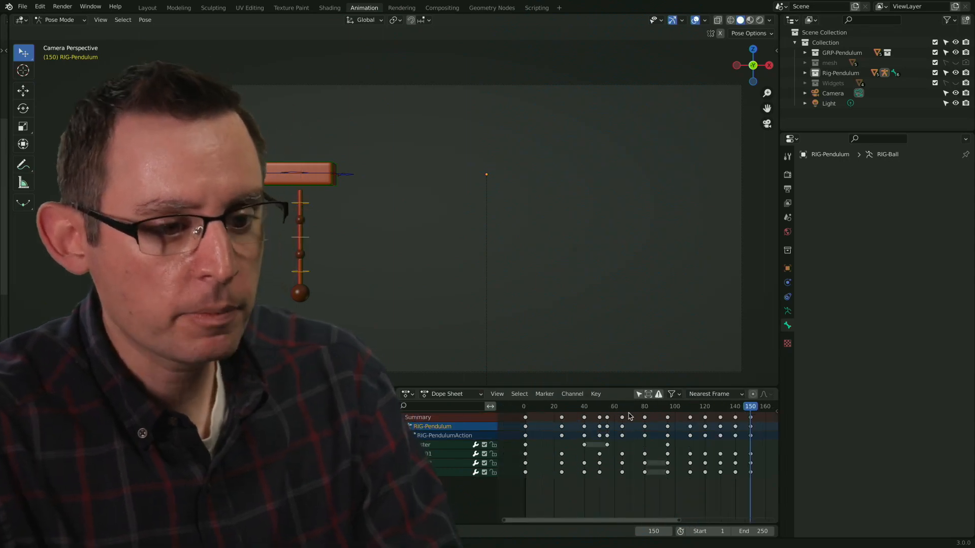
click(602, 407)
click(525, 407)
key(space)
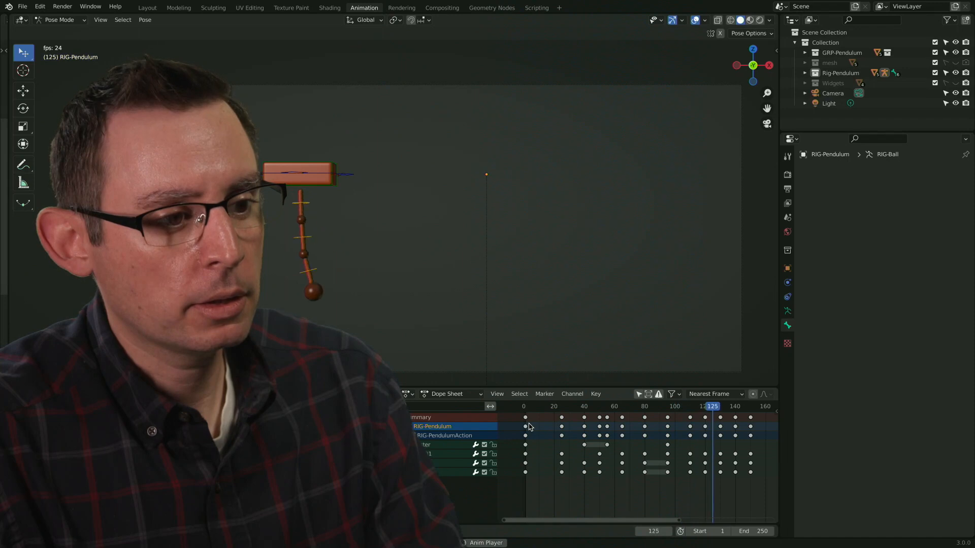
key(space)
Step: Select the Link.01, Link.02 and Link.03 keys from frame 95 through frame 150, leaving the Master key out
drag(752, 410, 668, 415)
middle_drag(658, 477, 619, 489)
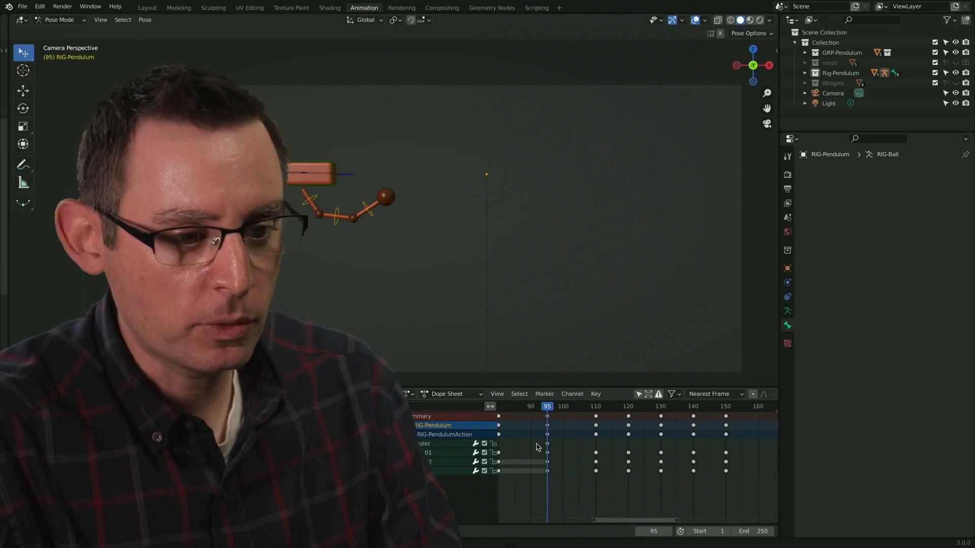
drag(554, 474, 554, 473)
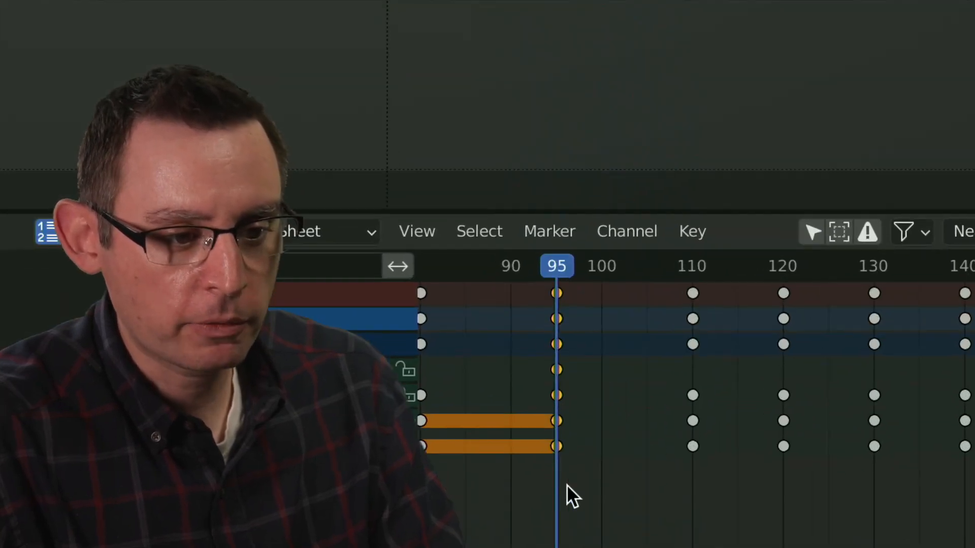
click(549, 457)
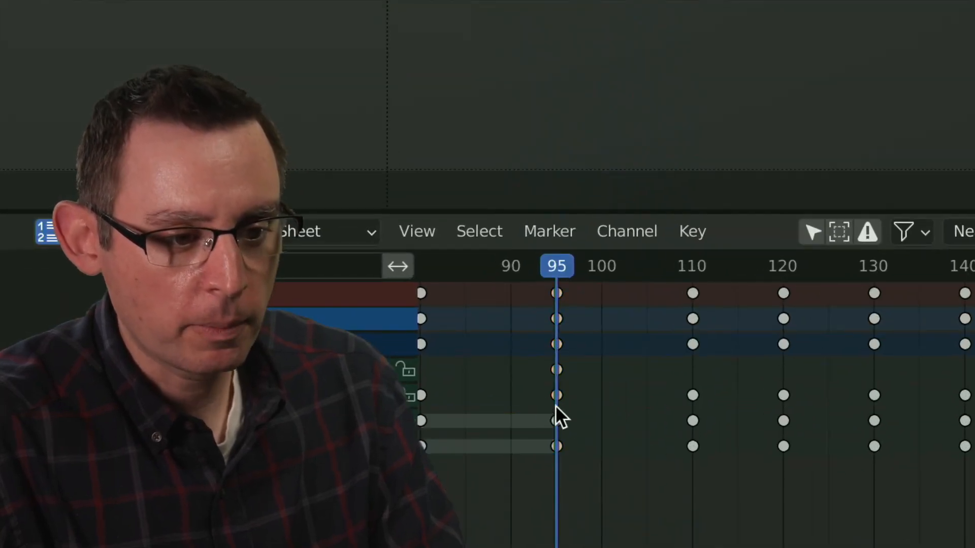
drag(555, 431, 974, 465)
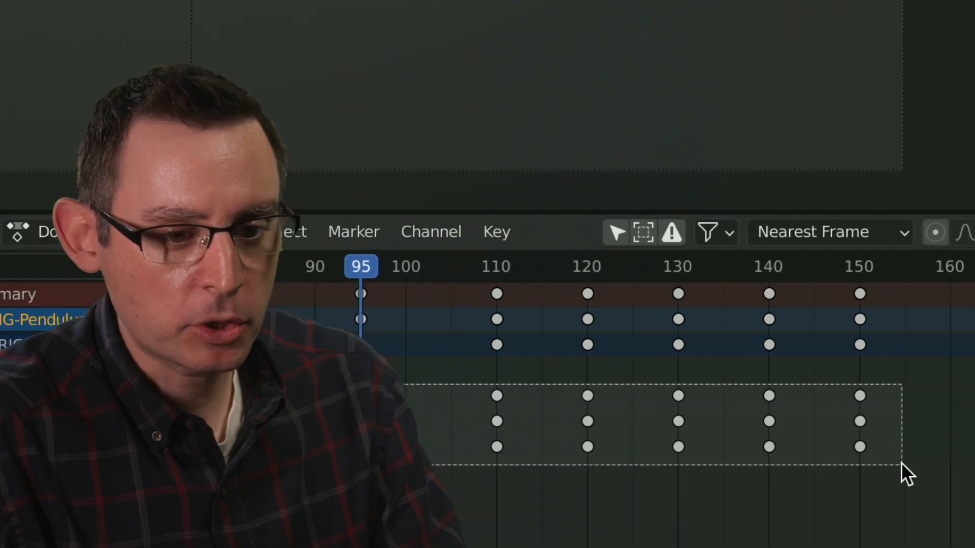
drag(902, 464, 901, 464)
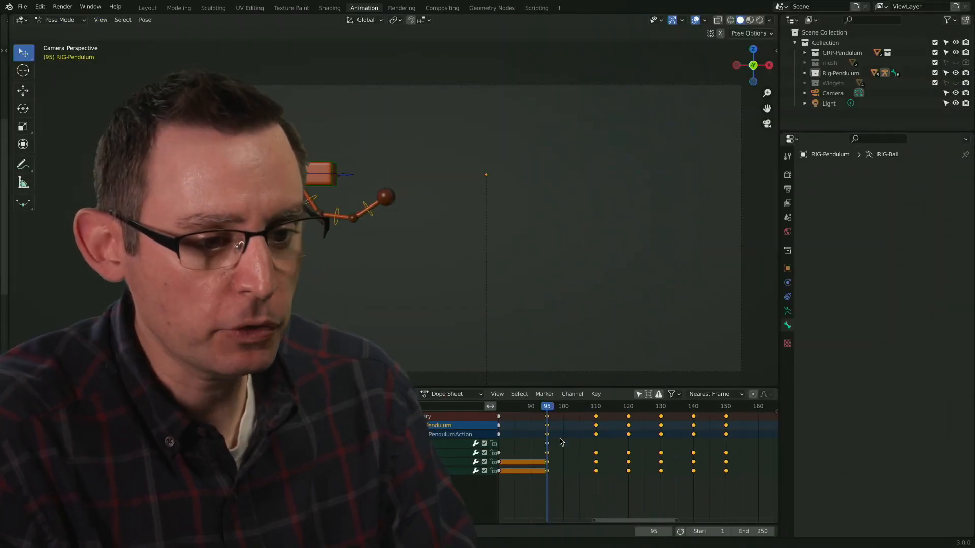
Step: Shift the selected link keys earlier so they start at frame 88, and play back the timing
drag(614, 521, 596, 521)
drag(605, 406, 609, 426)
drag(608, 464, 593, 460)
mouse_move(601, 412)
mouse_down()
mouse_move(559, 417)
mouse_move(609, 425)
mouse_move(594, 426)
mouse_up()
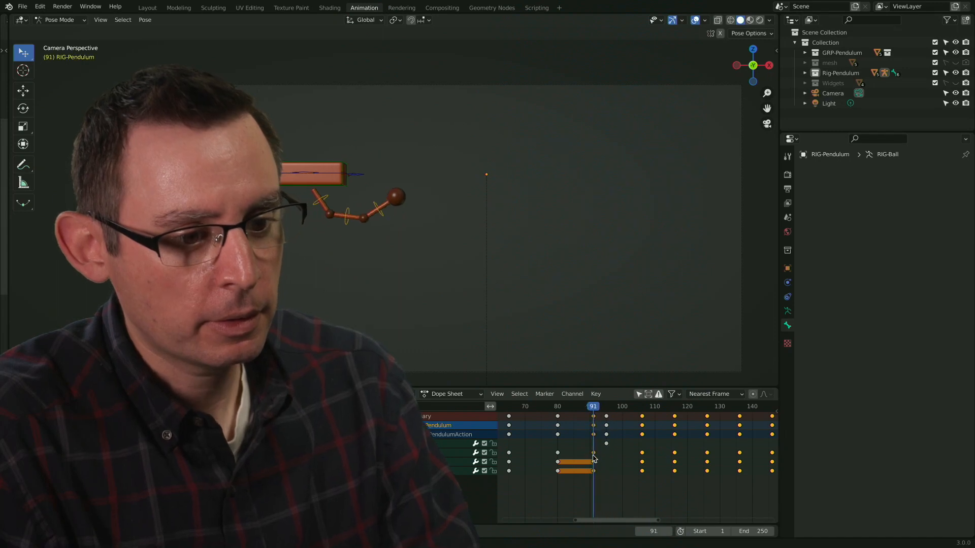
drag(593, 458, 583, 457)
drag(589, 419, 572, 414)
key(space)
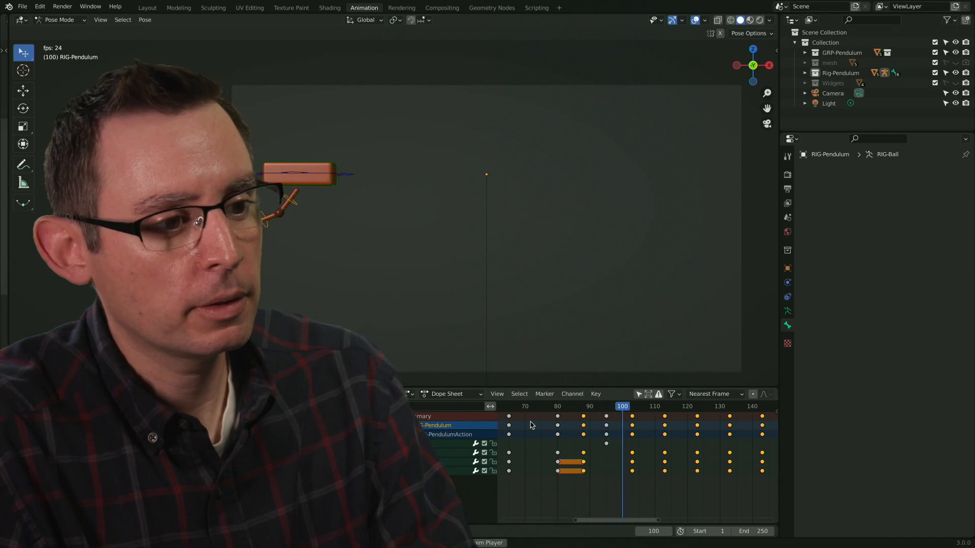
key(space)
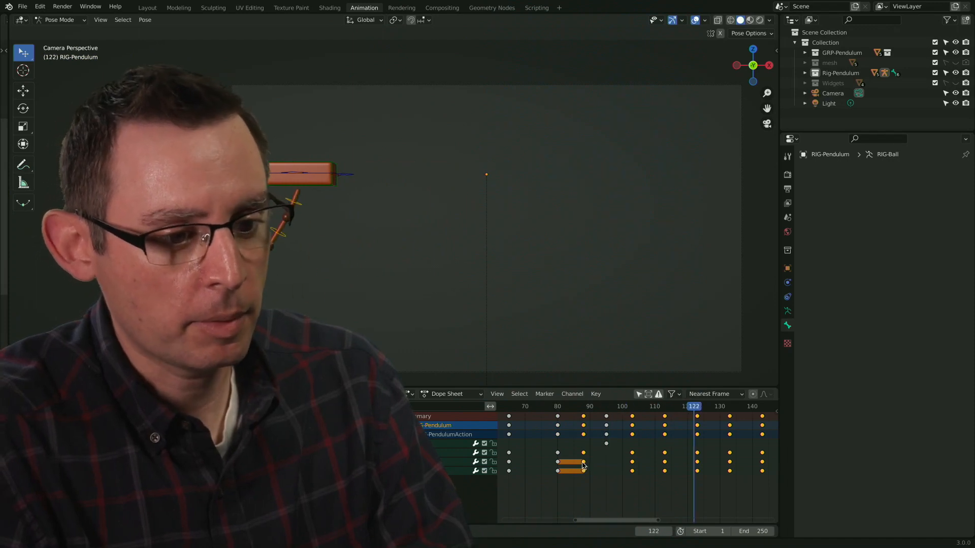
Step: Shift the selected link keys further so they start at frame 85, and play back the motion
drag(584, 466, 573, 465)
drag(574, 408, 513, 412)
key(space)
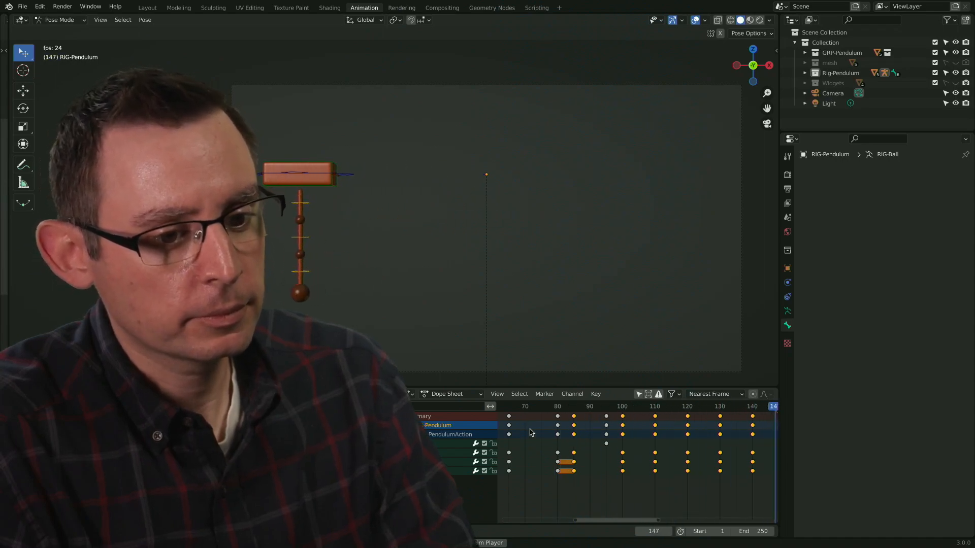
key(space)
Step: Set a preview range from frame 0 to 152 around all the keys and play the animation through it
key(Home)
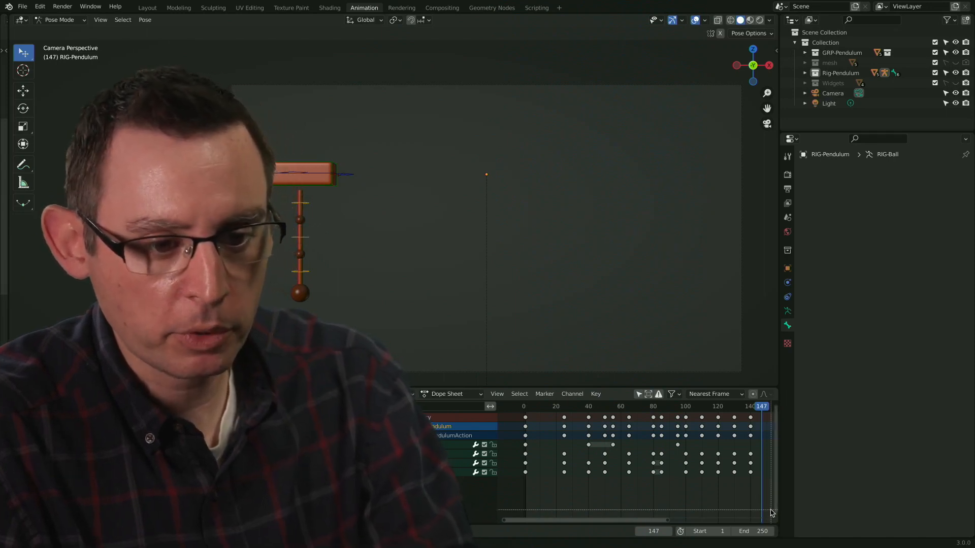
key(ctrl+alt+p)
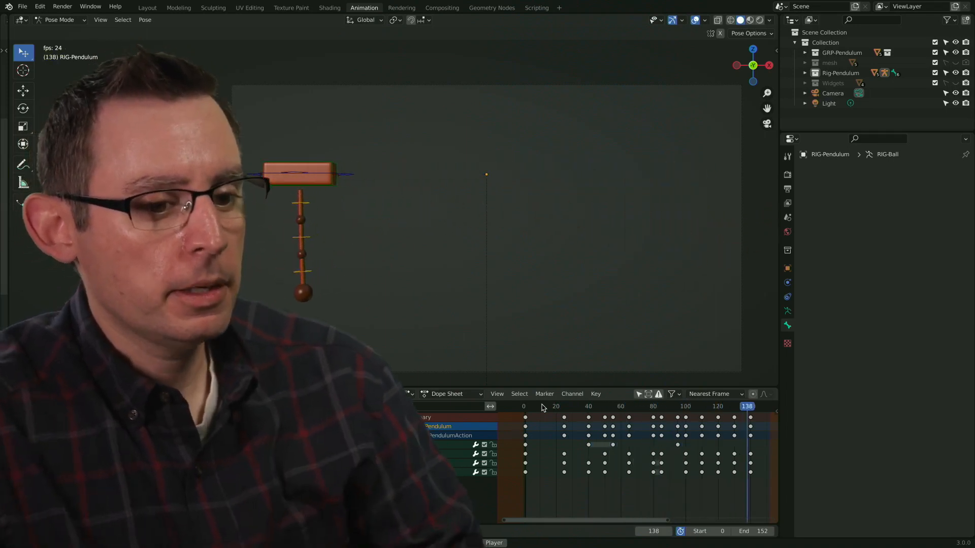
key(space)
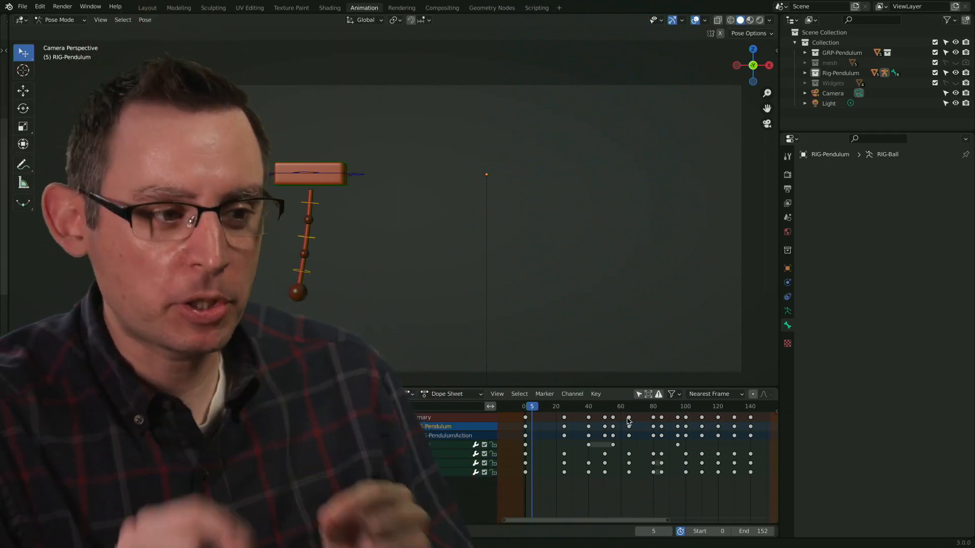
Step: Replay the later part of the animation and scrub around frames 81 to 96 to examine the links as the base stops
drag(608, 408, 647, 418)
key(space)
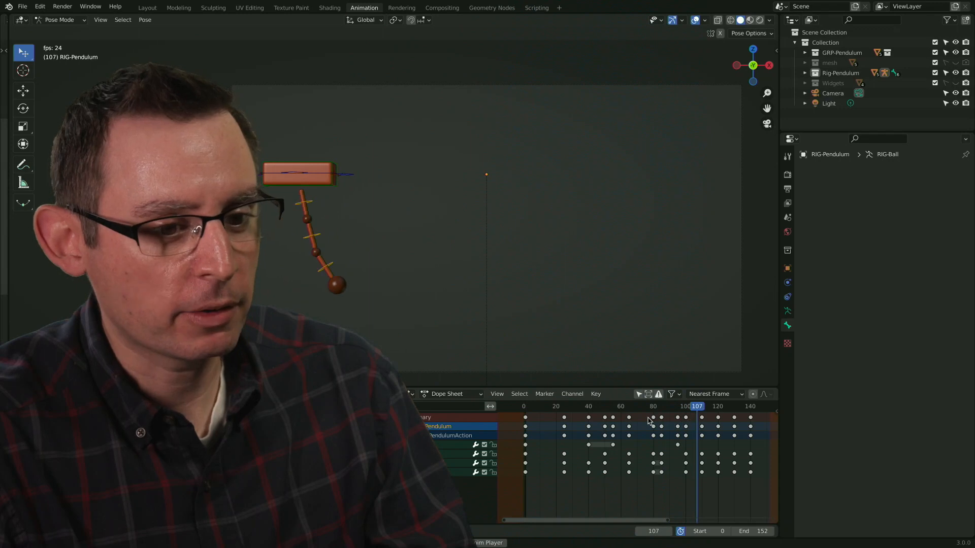
key(space)
mouse_move(675, 409)
mouse_down()
mouse_move(653, 411)
mouse_move(683, 418)
mouse_up()
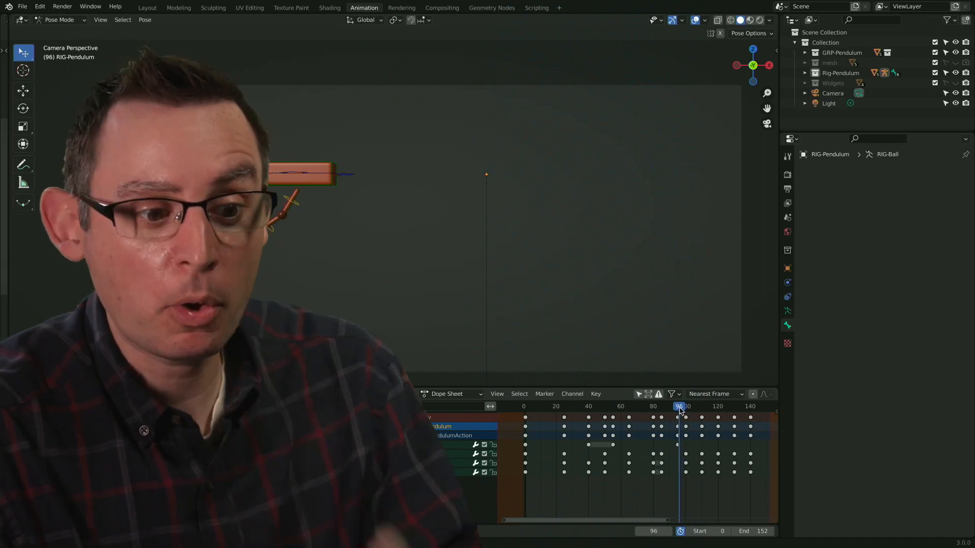
drag(687, 411, 657, 415)
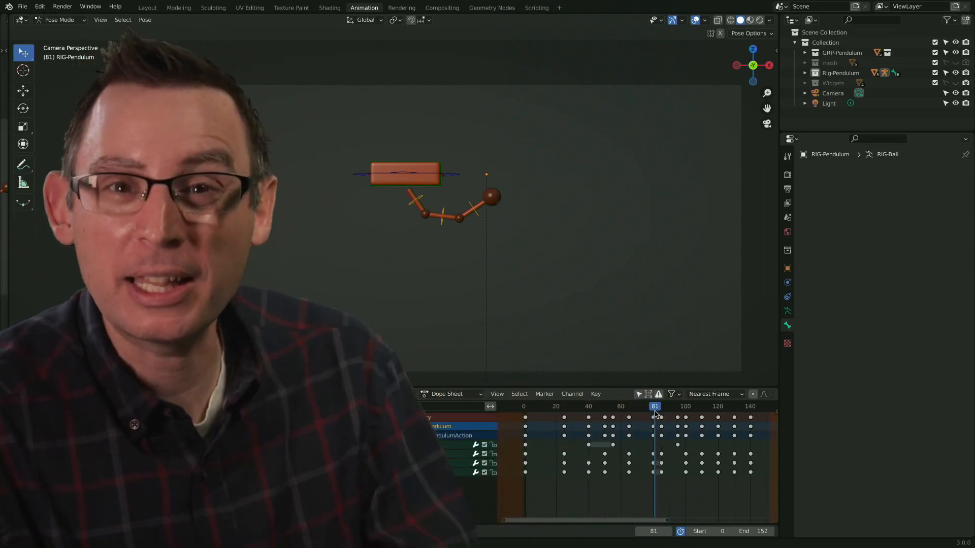
drag(655, 411, 657, 411)
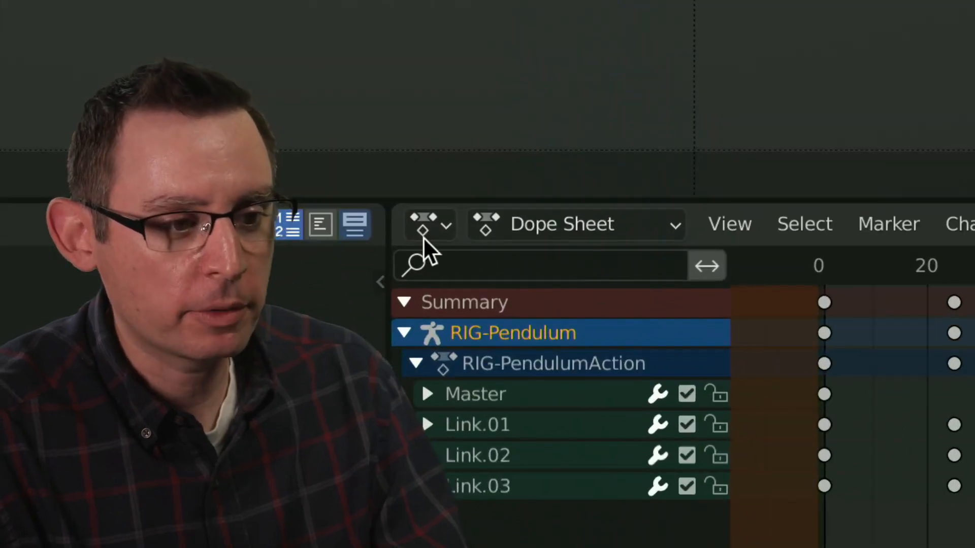
Step: Switch the Dope Sheet area to the Graph Editor and show the curves of Link.01, Link.02 and Link.03
click(409, 394)
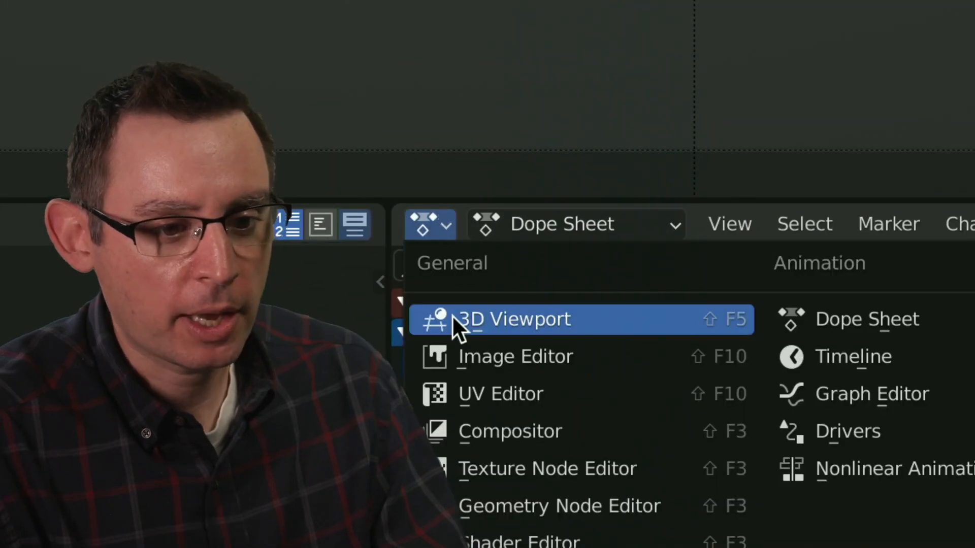
click(858, 395)
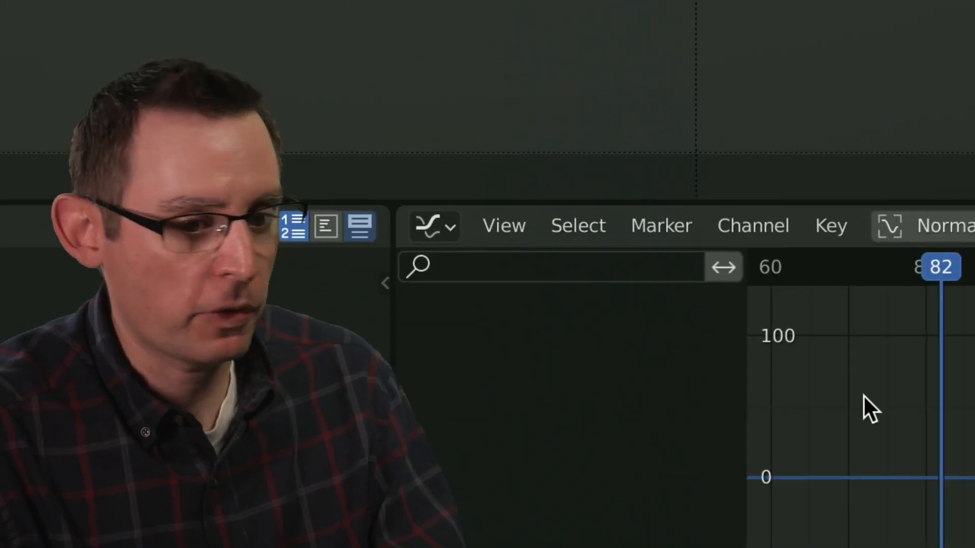
middle_drag(805, 427, 755, 420)
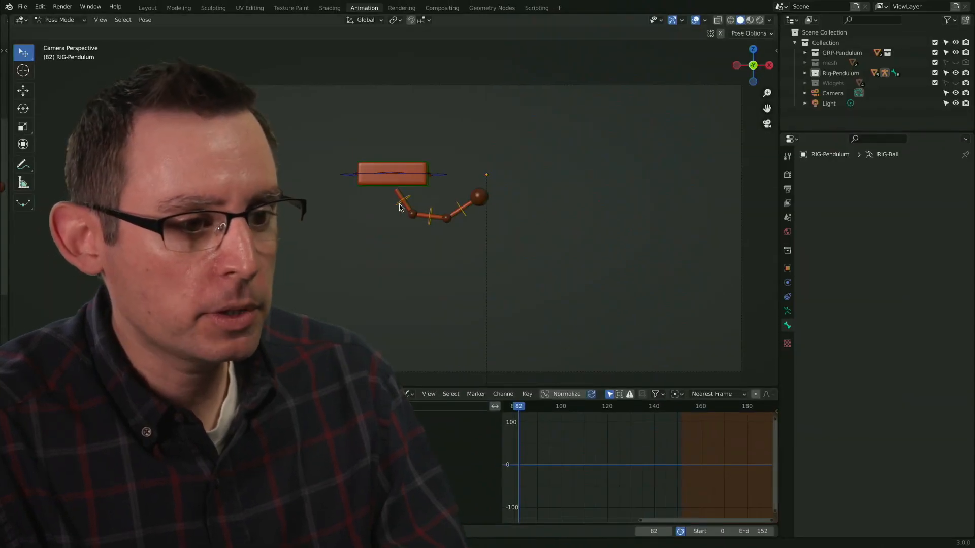
click(400, 207)
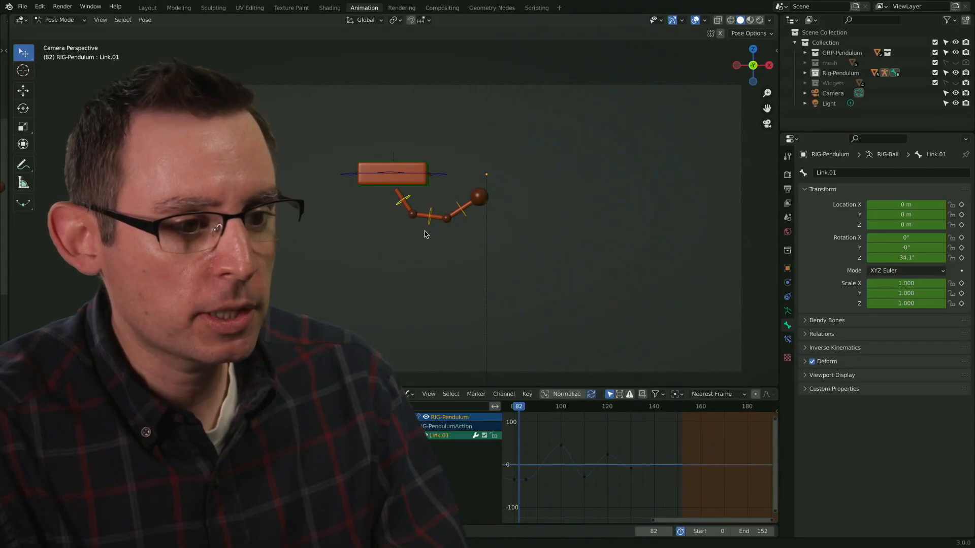
shift+click(464, 211)
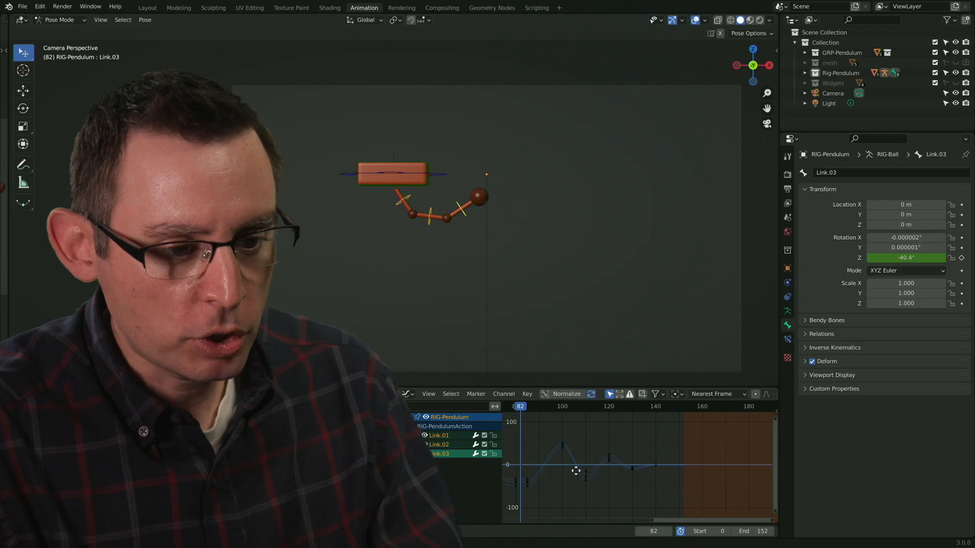
Step: Select all keys on the Link.01, Link.02 and Link.03 curves and set their interpolation mode to Linear
middle_drag(576, 471, 674, 475)
key(Home)
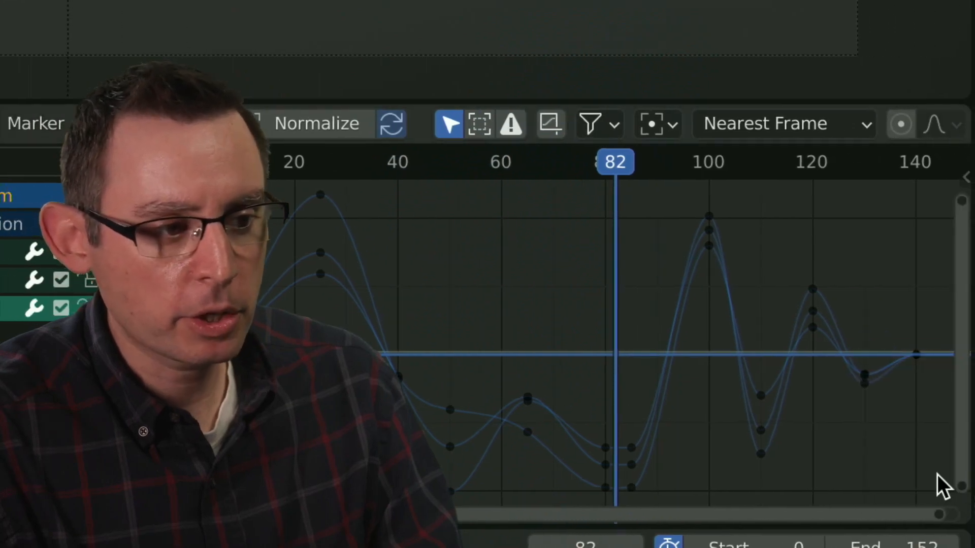
ctrl+middle_drag(354, 296, 389, 326)
drag(293, 190, 936, 485)
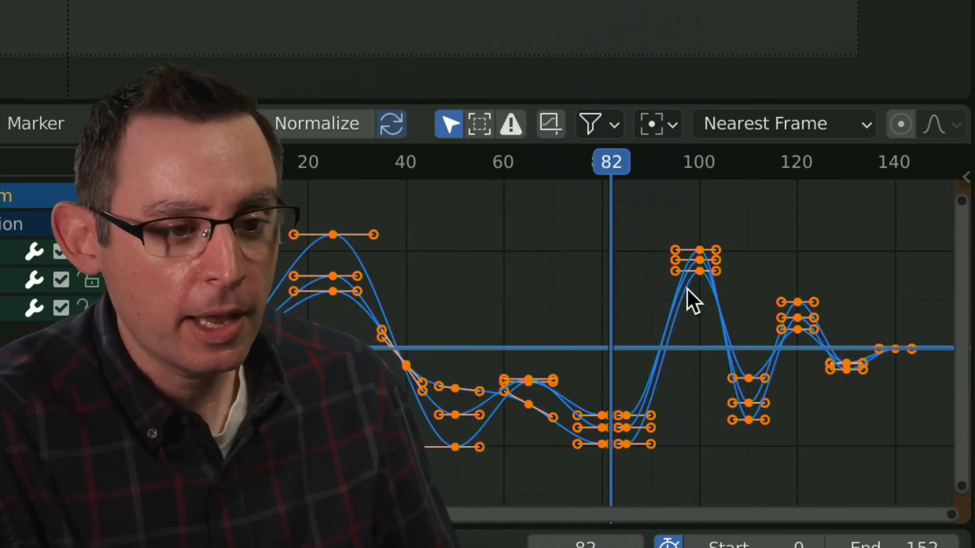
right_click(700, 251)
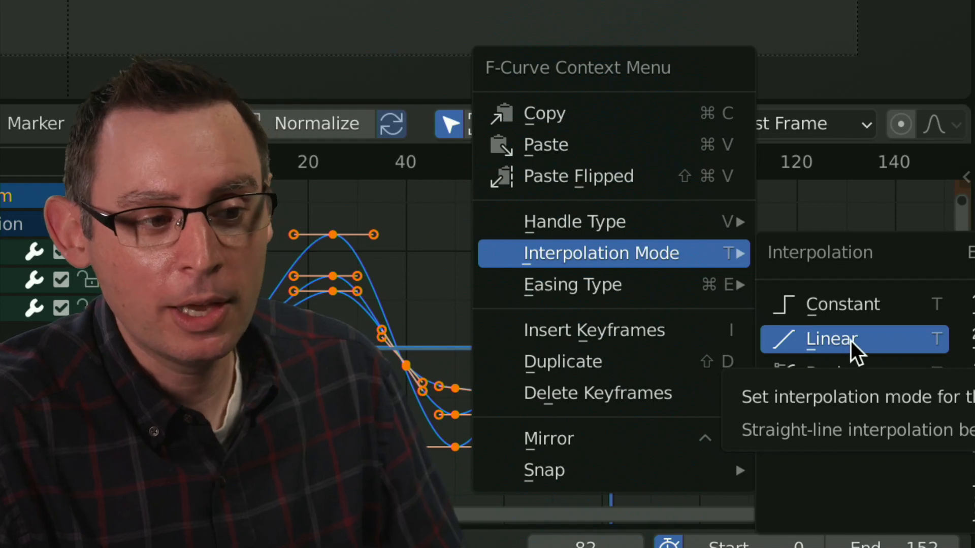
click(846, 340)
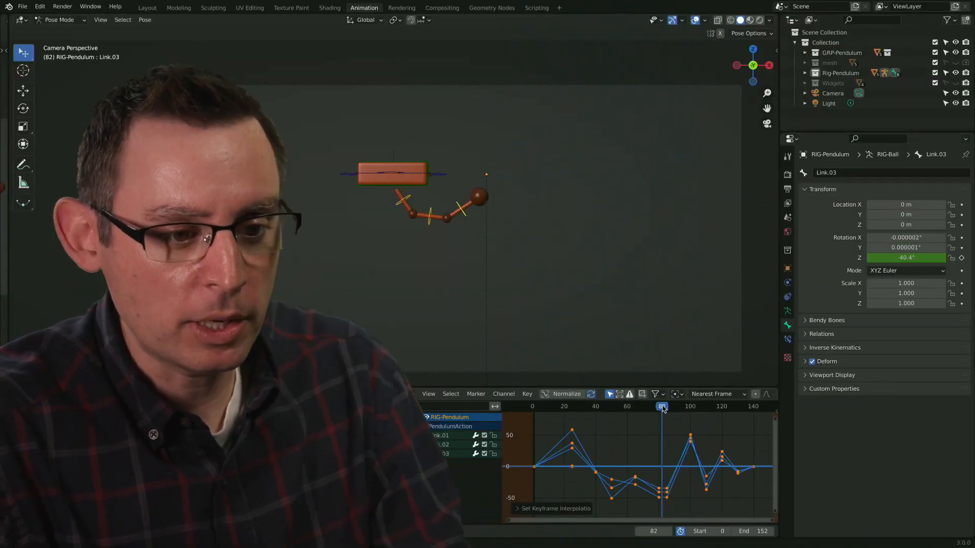
Step: Play the animation from frame 1 to examine the link motion with linear interpolation
drag(663, 408, 534, 407)
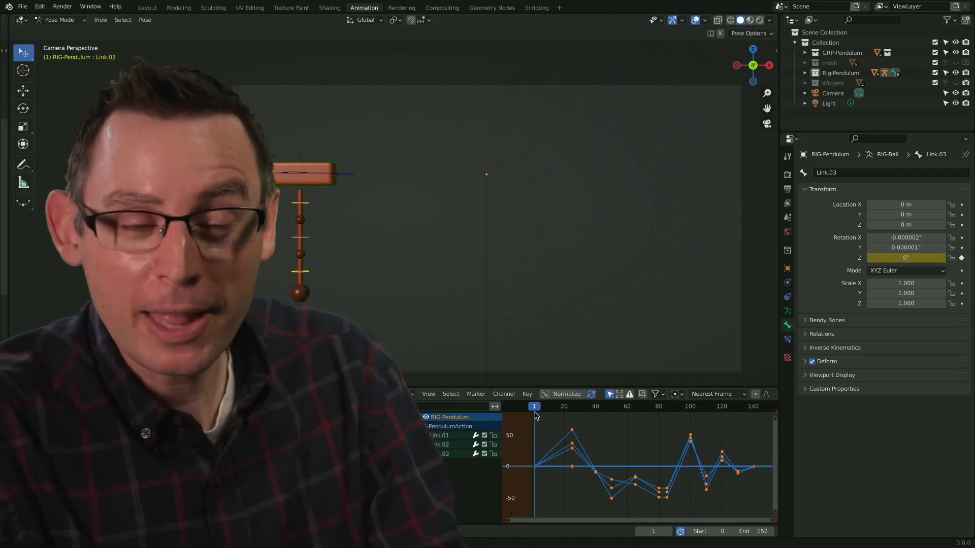
key(space)
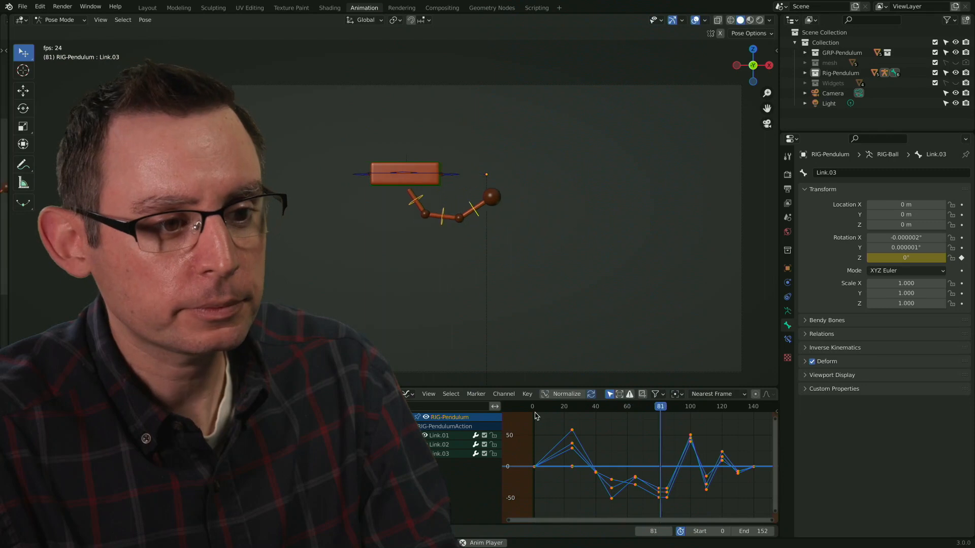
key(space)
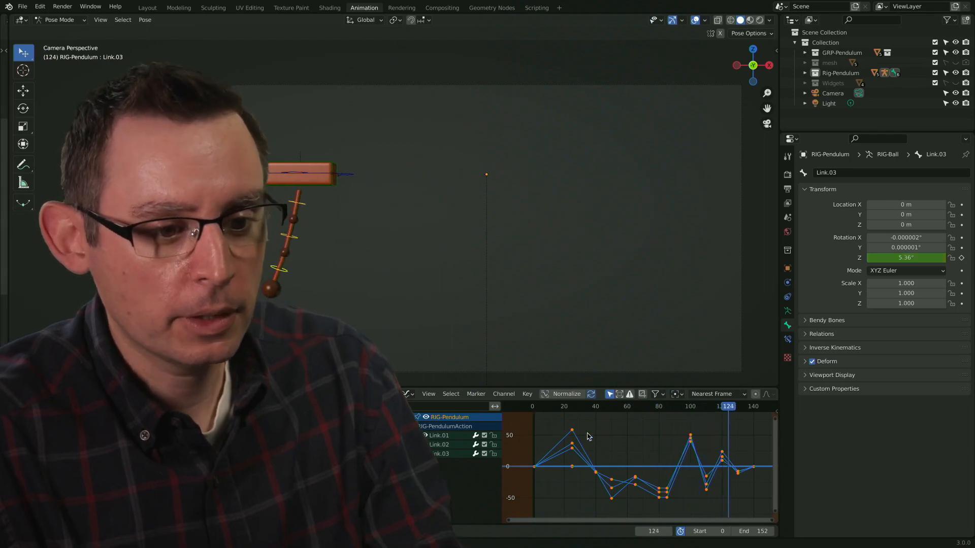
Step: Switch the Graph Editor back to the Dope Sheet and replay the links' swing around the base's stop, returning to frame 98
click(681, 417)
middle_drag(696, 427, 664, 442)
click(636, 410)
key(ctrl+Tab)
click(654, 412)
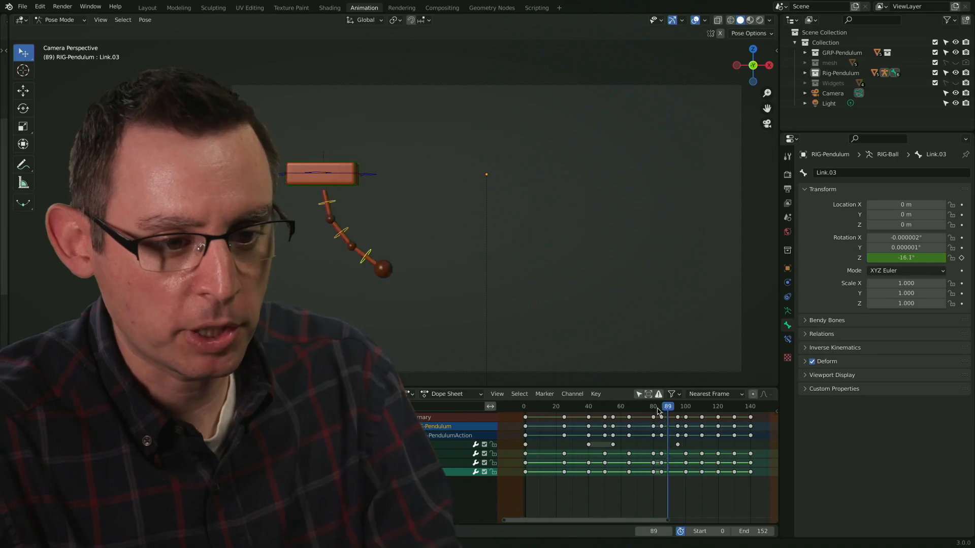
key(space)
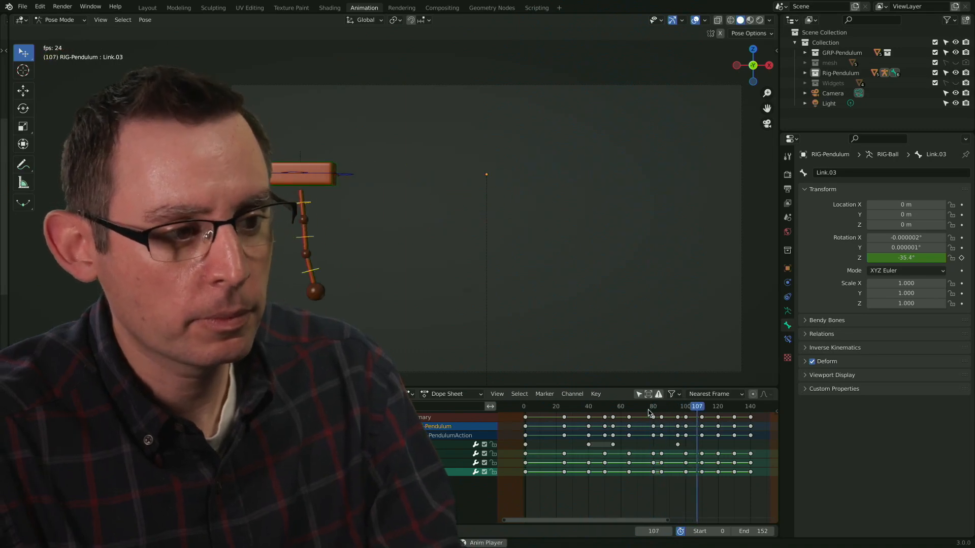
key(space)
drag(705, 410, 683, 418)
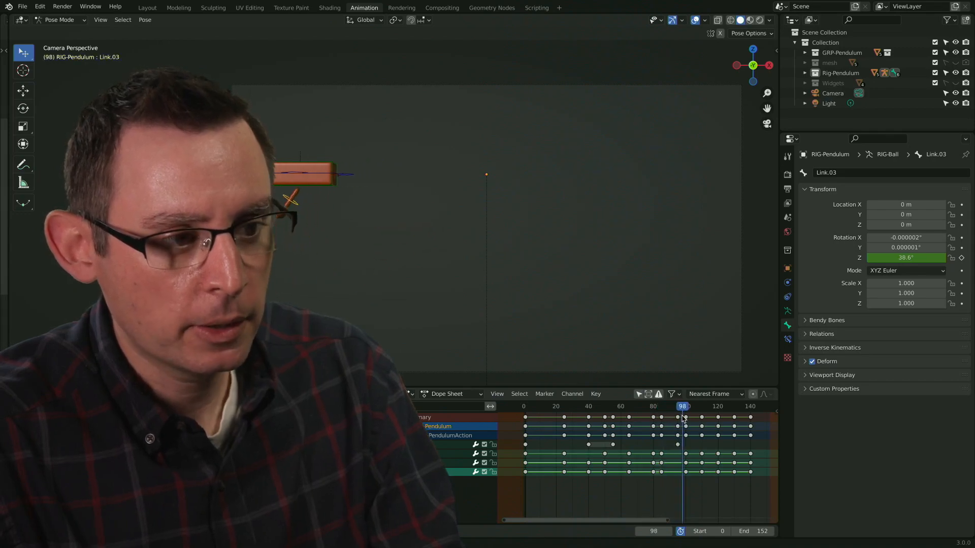
Step: Select the link keys from frame 100 onward, shift them so they start at frame 110, and play back the motion
click(690, 486)
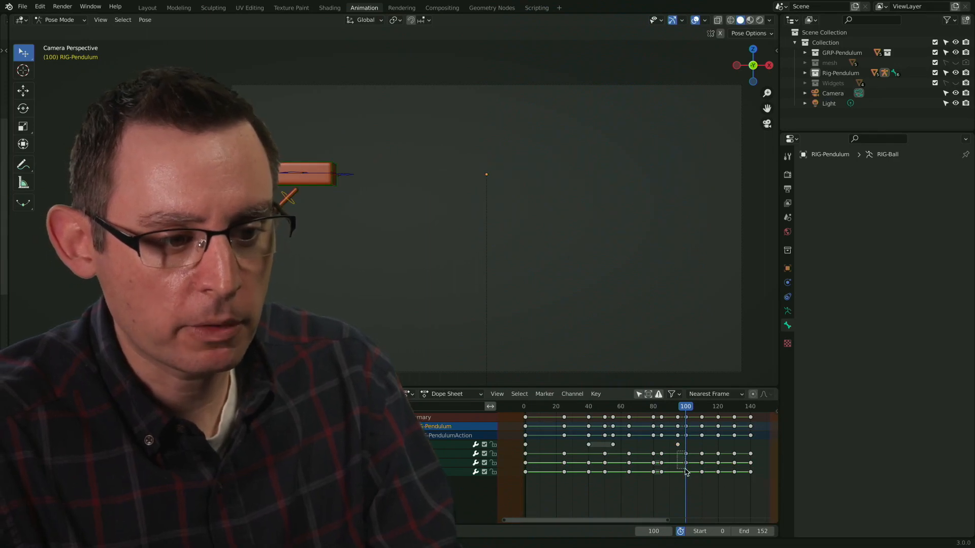
drag(722, 478, 760, 480)
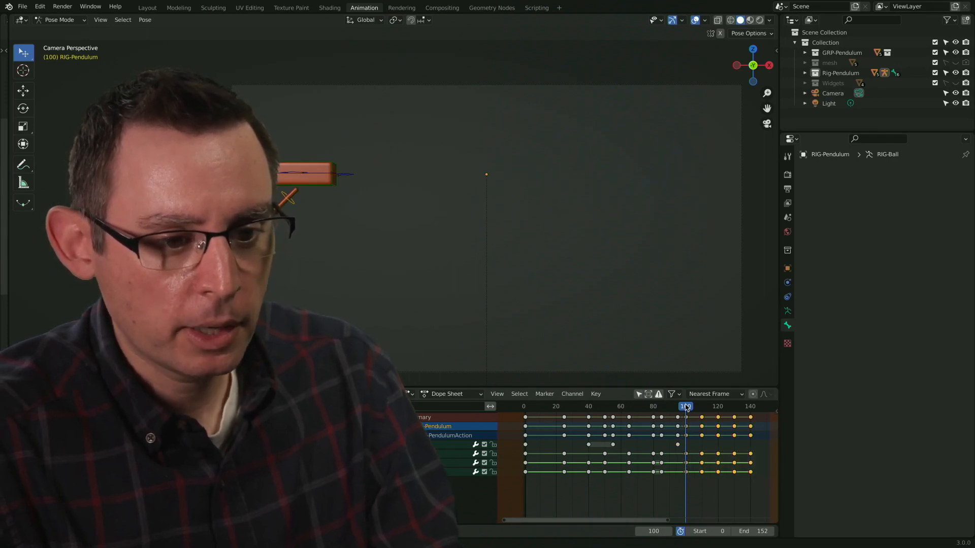
drag(686, 408, 702, 411)
drag(686, 455, 702, 454)
drag(700, 410, 612, 419)
key(space)
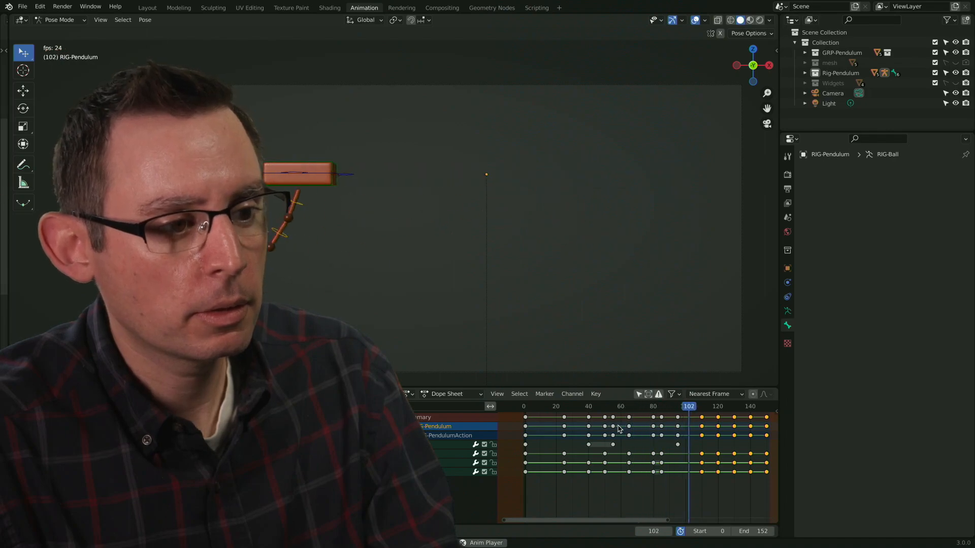
key(space)
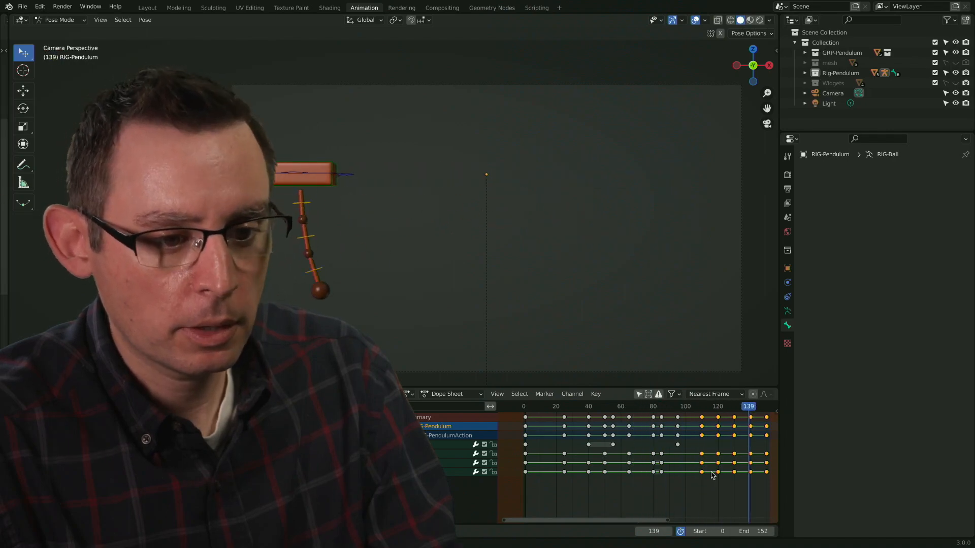
Step: Move the selected link keys earlier so they start at frame 105, then replay and scrub the swing after the base stops
drag(705, 408, 695, 409)
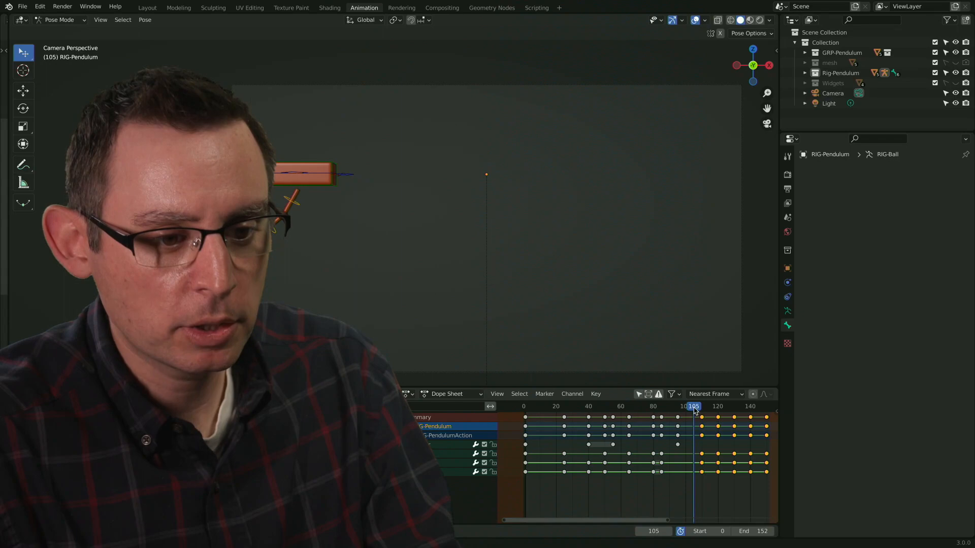
key(g)
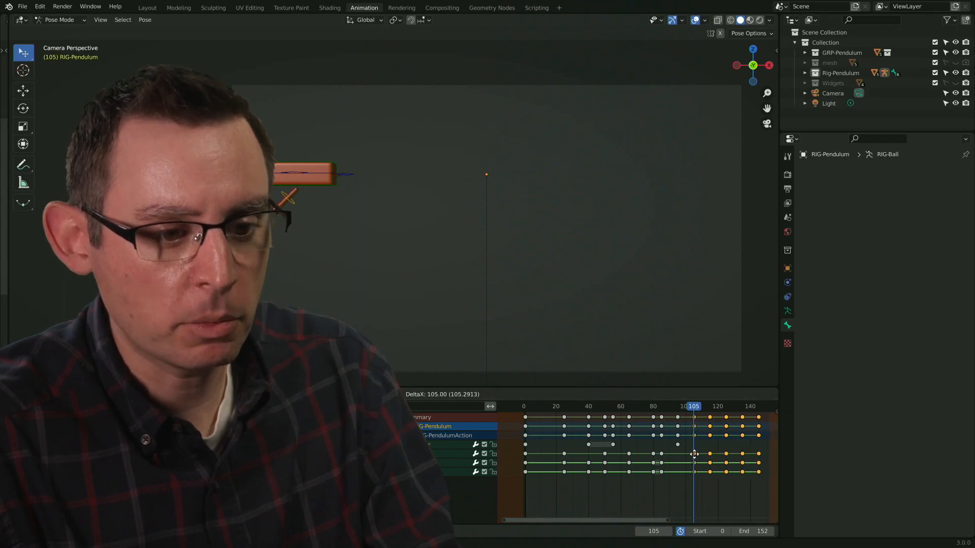
click(695, 452)
drag(695, 409, 643, 410)
key(space)
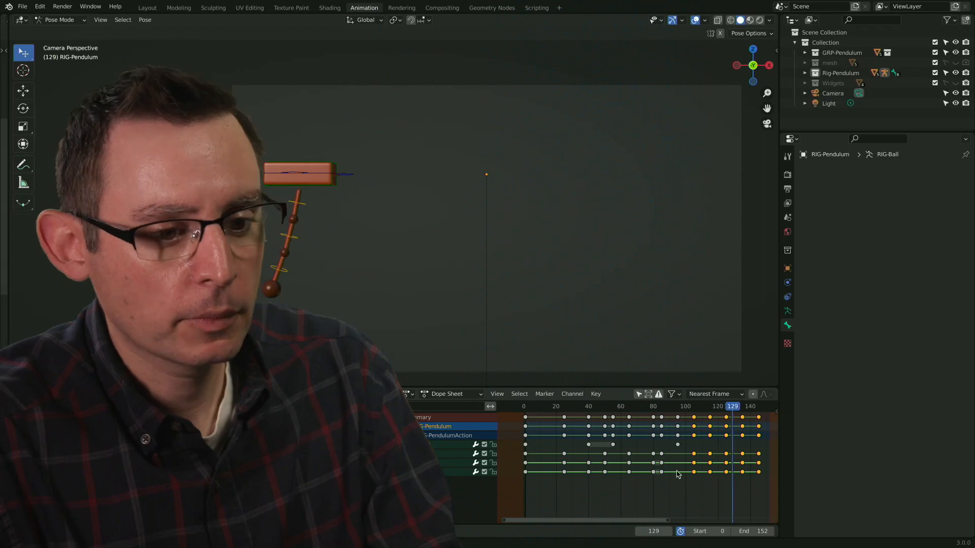
mouse_move(714, 408)
mouse_down()
mouse_move(687, 407)
mouse_move(695, 412)
mouse_up()
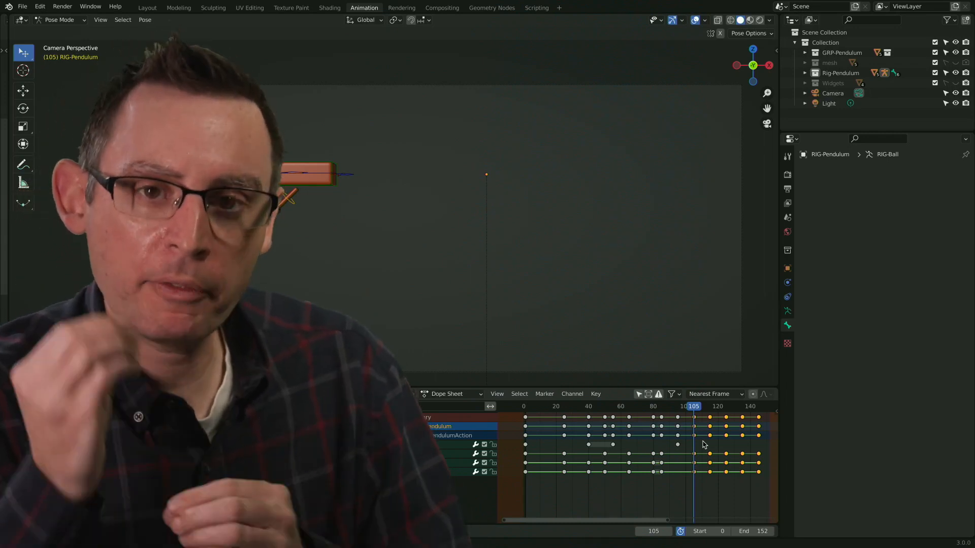
mouse_move(695, 407)
mouse_down()
mouse_move(678, 410)
mouse_move(689, 415)
mouse_up()
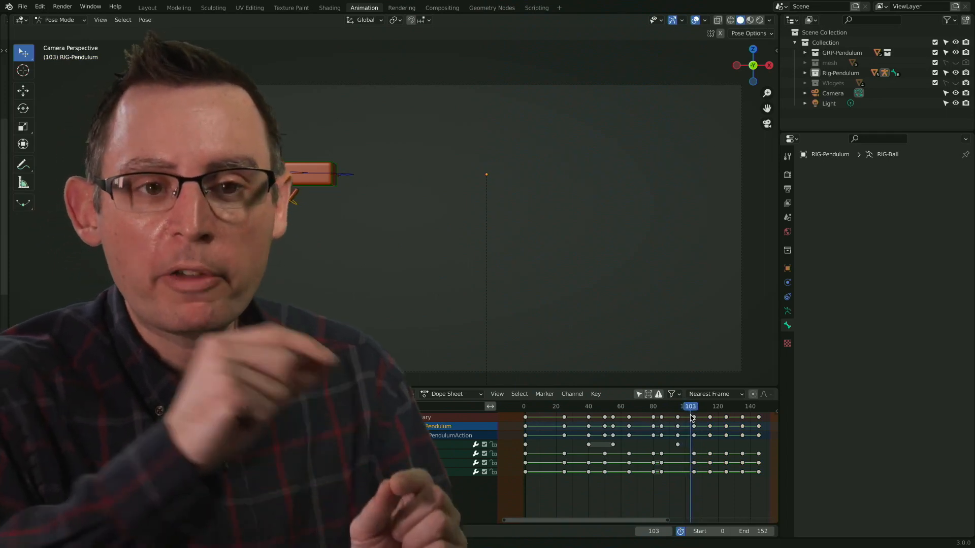